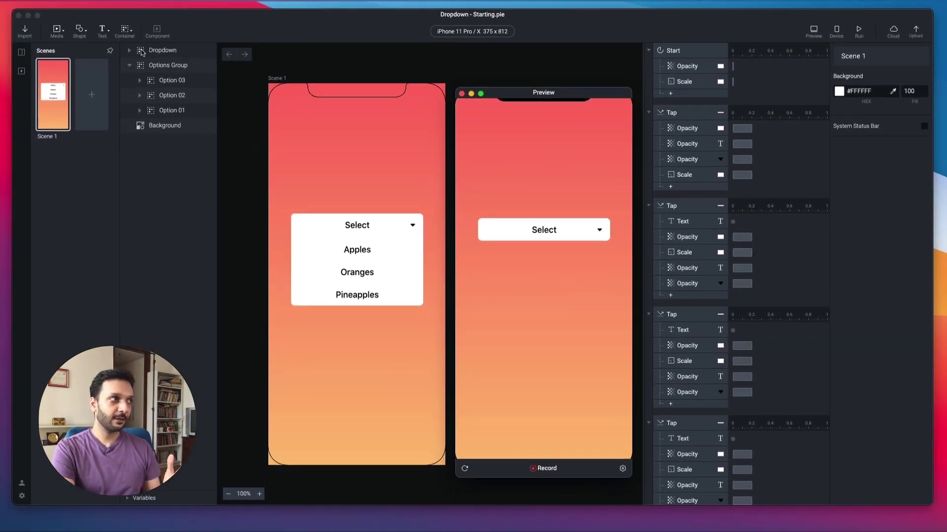
# In the preview, pick Pineapples from the dropdown, then reopen it and pick Oranges.
pyautogui.click(553, 230)
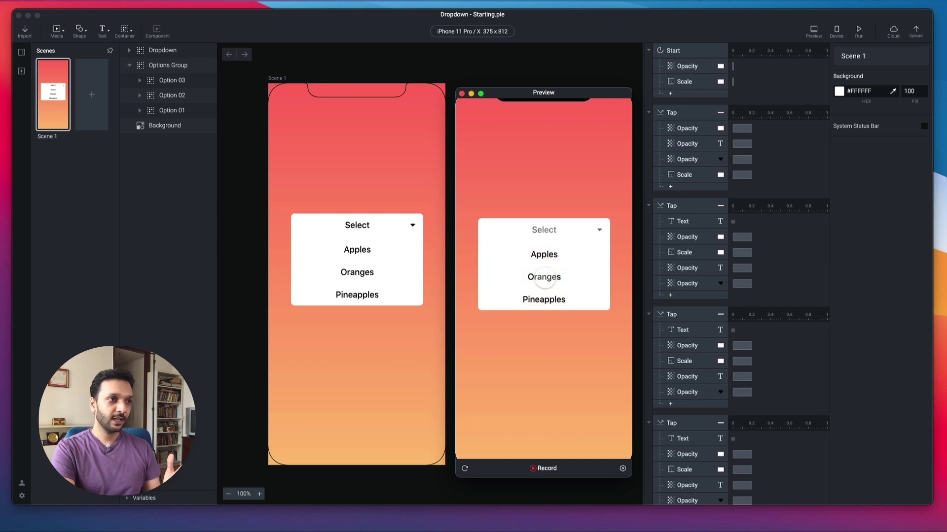
pyautogui.click(503, 239)
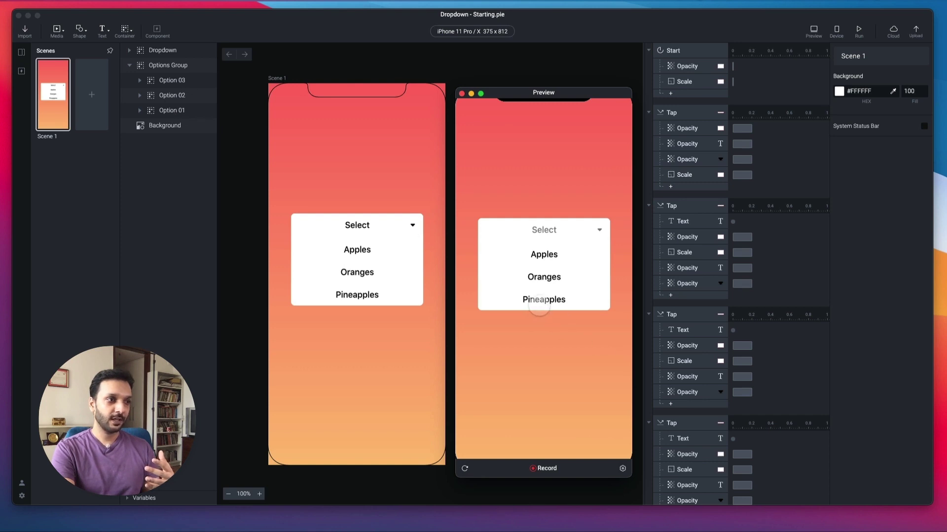
pyautogui.click(541, 299)
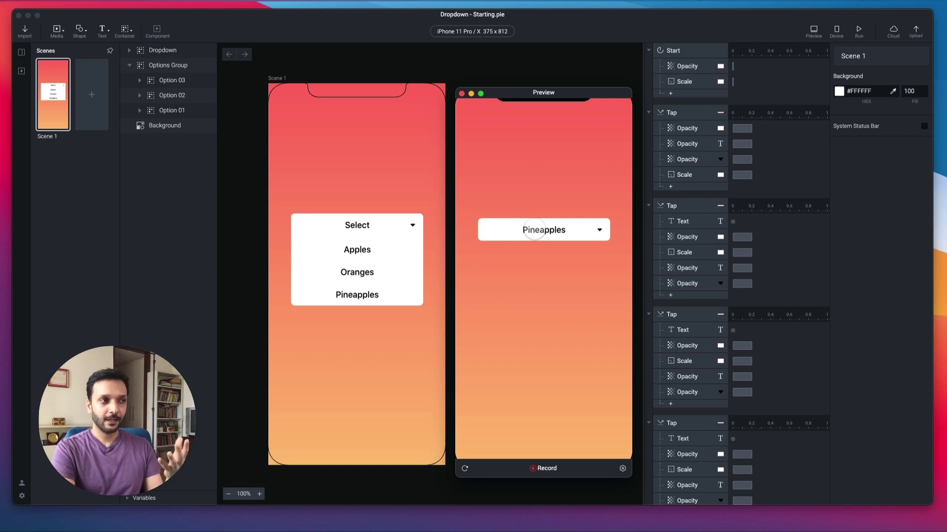
pyautogui.click(534, 231)
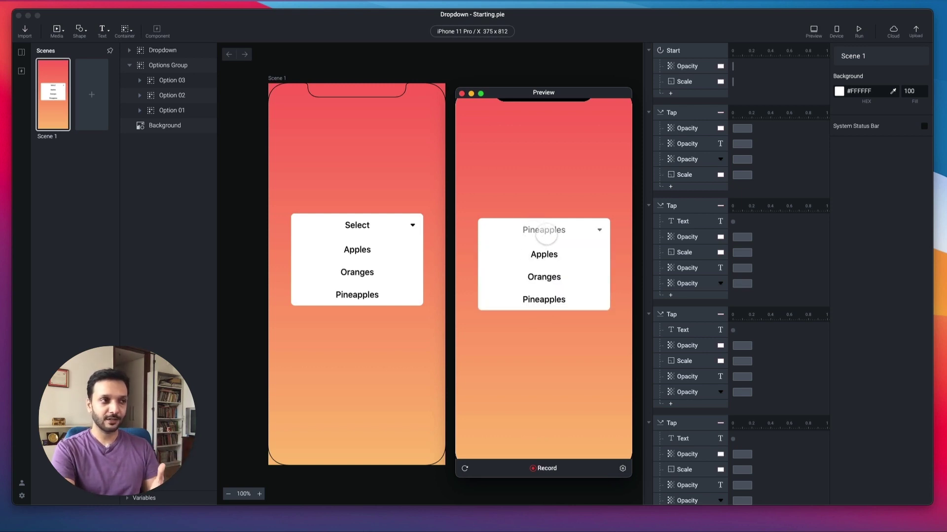
pyautogui.click(543, 275)
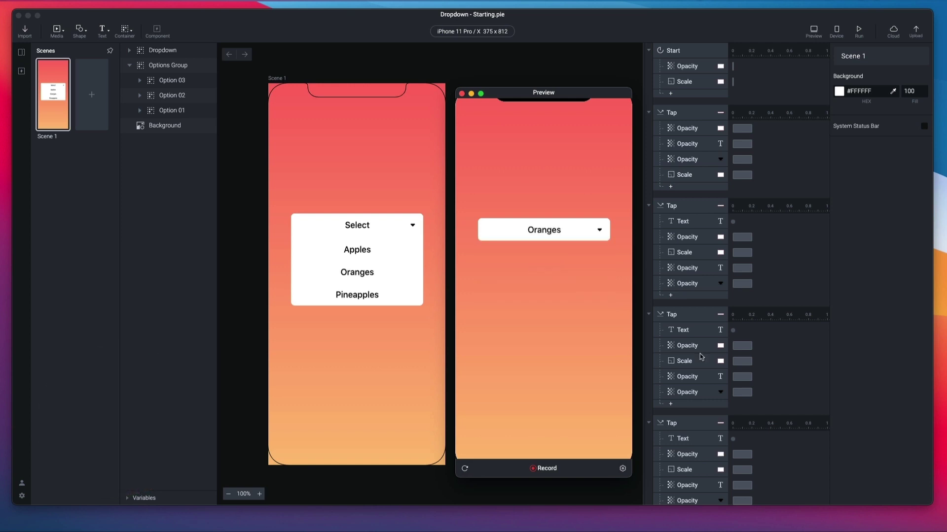
# Reopen the Oranges dropdown, tap below it to collapse it, then close the preview.
pyautogui.scroll(-8, 652, 333)
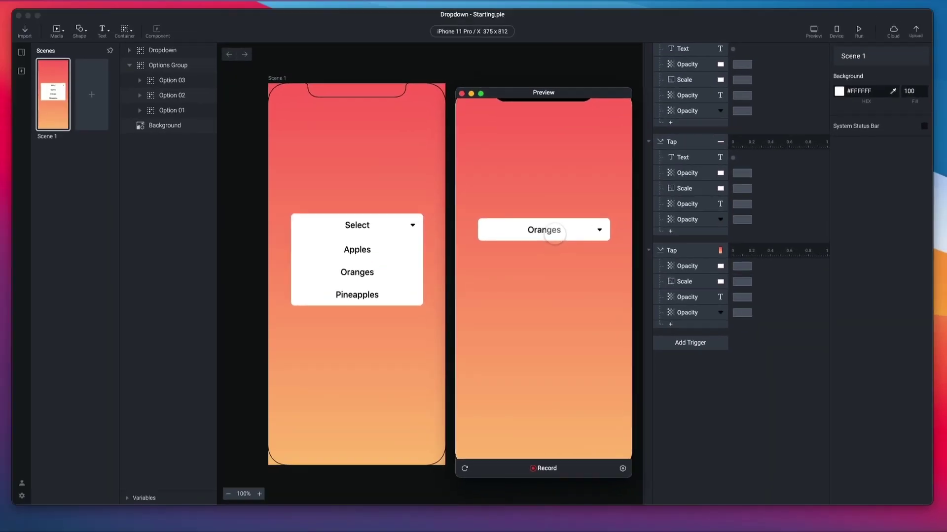
pyautogui.click(406, 146)
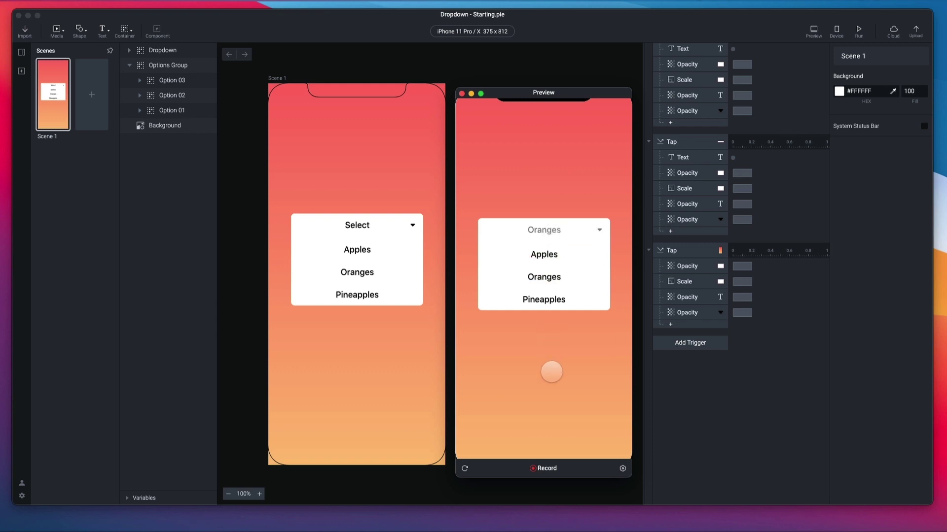
pyautogui.click(552, 372)
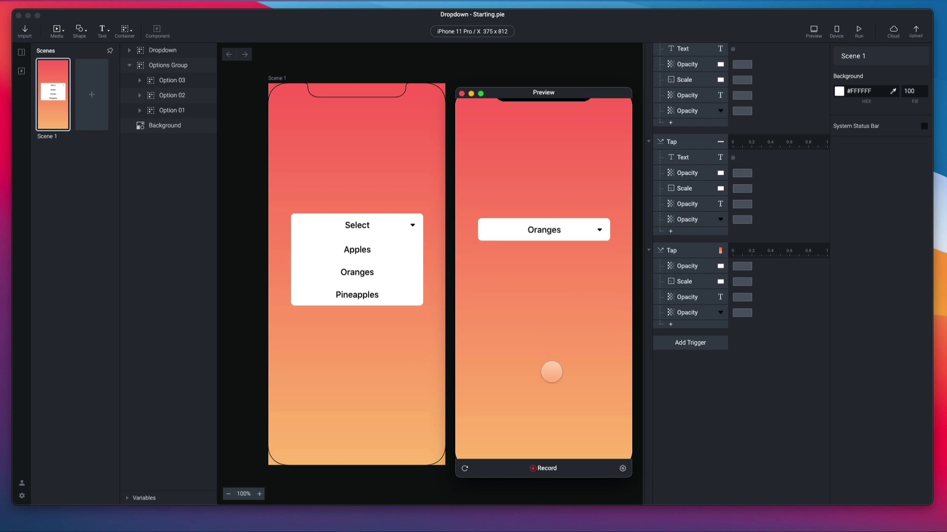
pyautogui.press('super+w')
# Make Dropdown and Options Group into Component 1 1, then expand it in the preview.
pyautogui.click(130, 66)
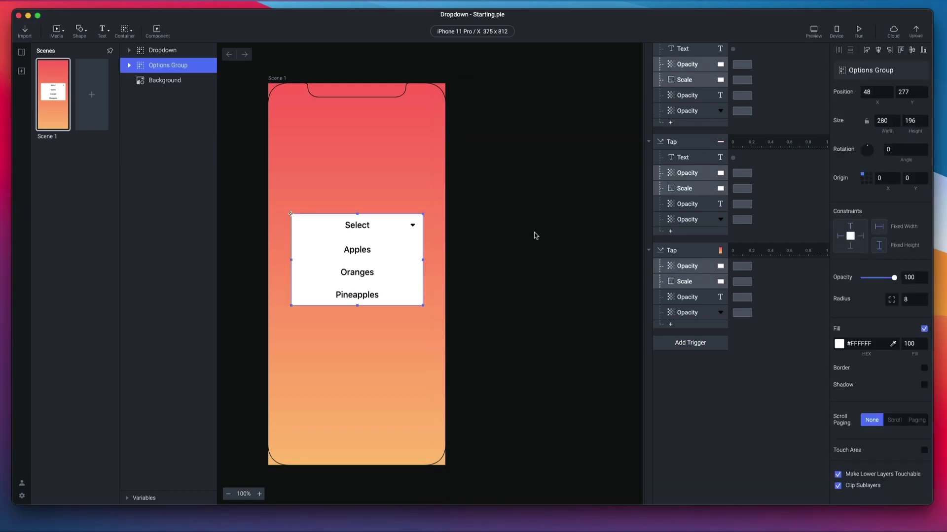
pyautogui.click(169, 53)
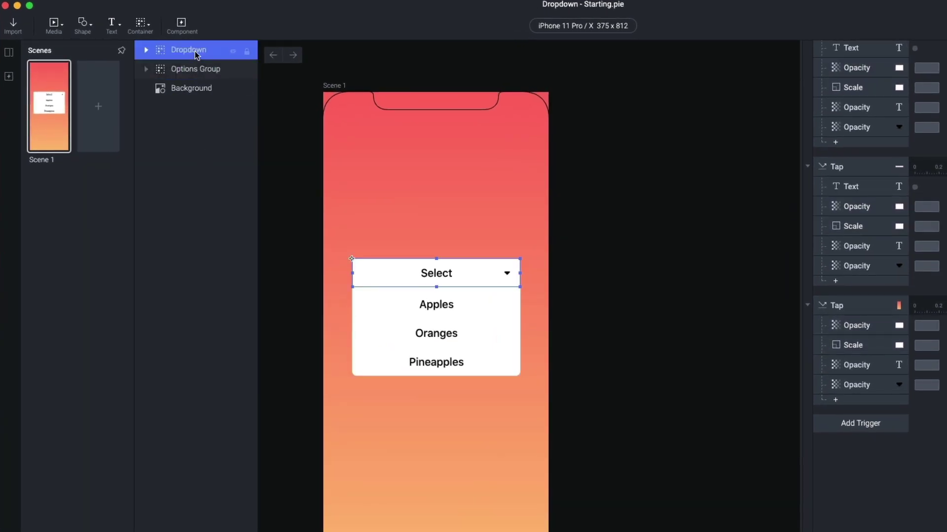
pyautogui.keyDown('shift'); pyautogui.click(188, 69); pyautogui.keyUp('shift')
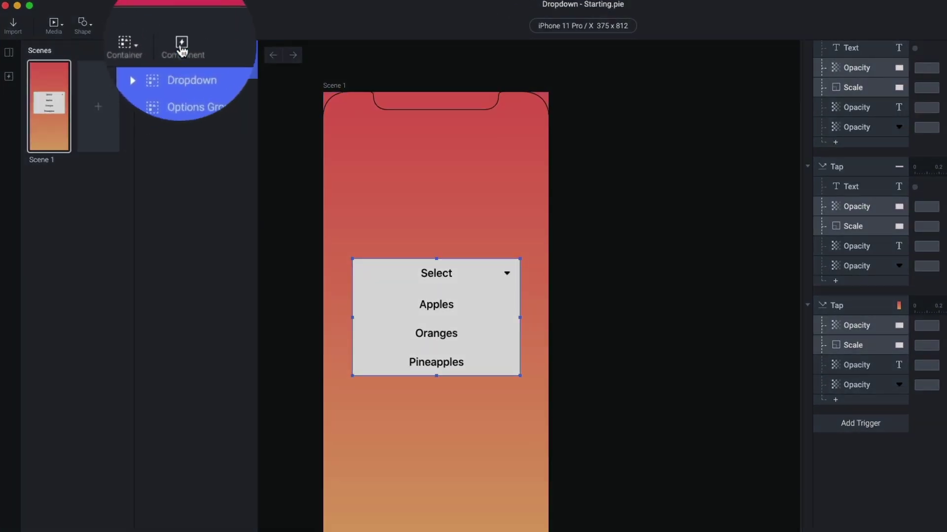
pyautogui.click(182, 50)
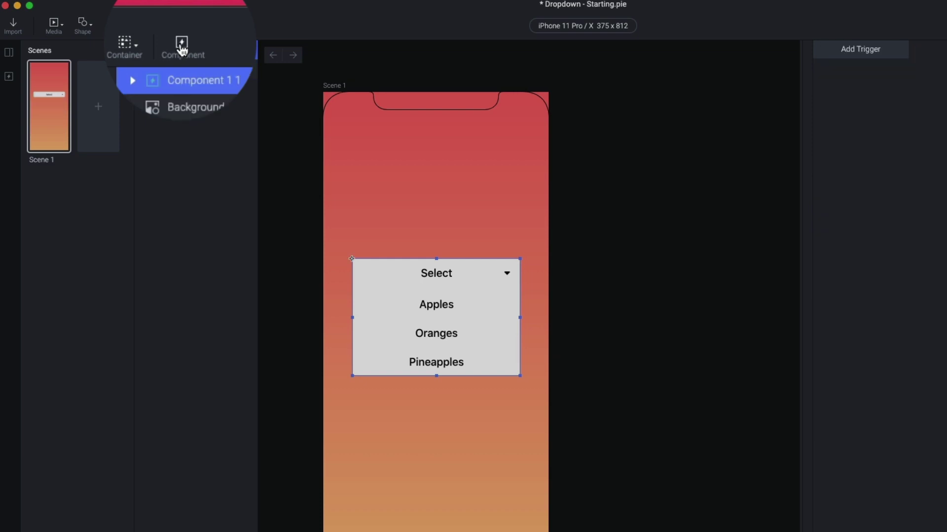
pyautogui.click(946, 26)
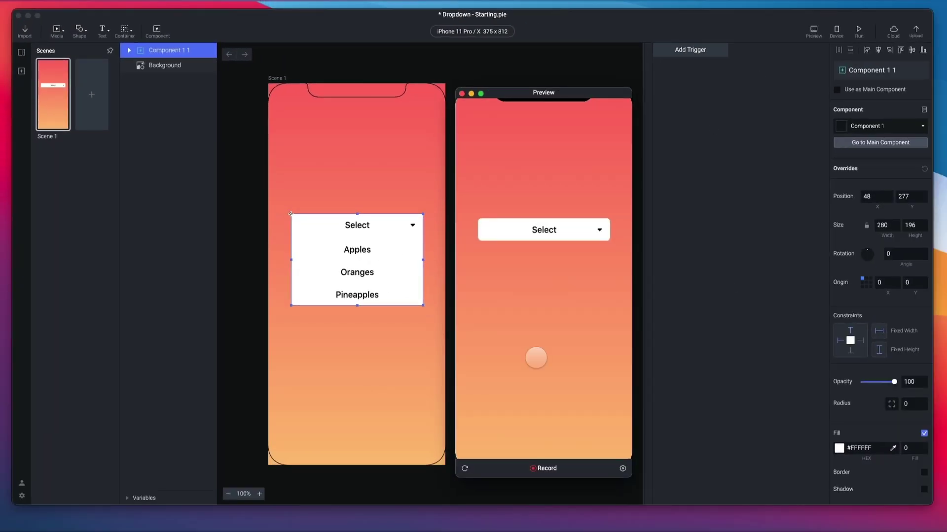
pyautogui.click(544, 230)
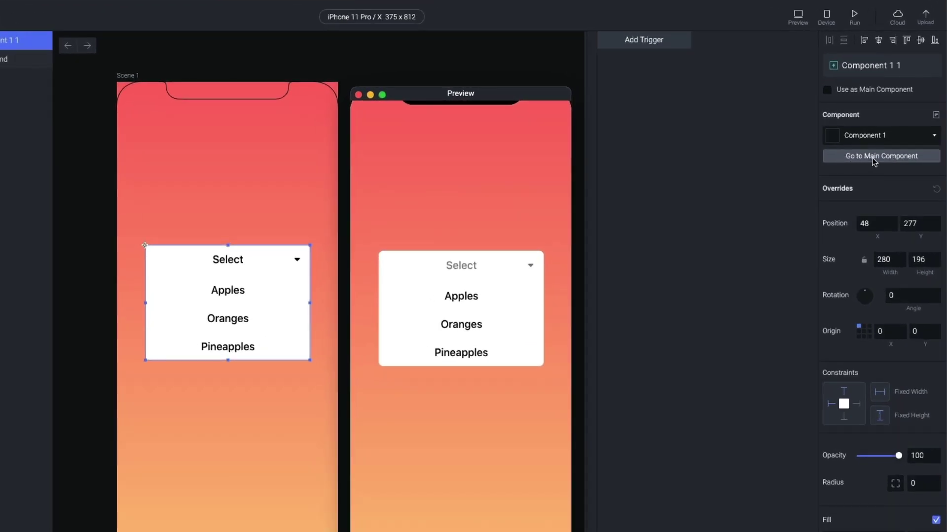
# In main Component 1, check the third Tap trigger's target layer list, then return to Scene 1.
pyautogui.click(872, 157)
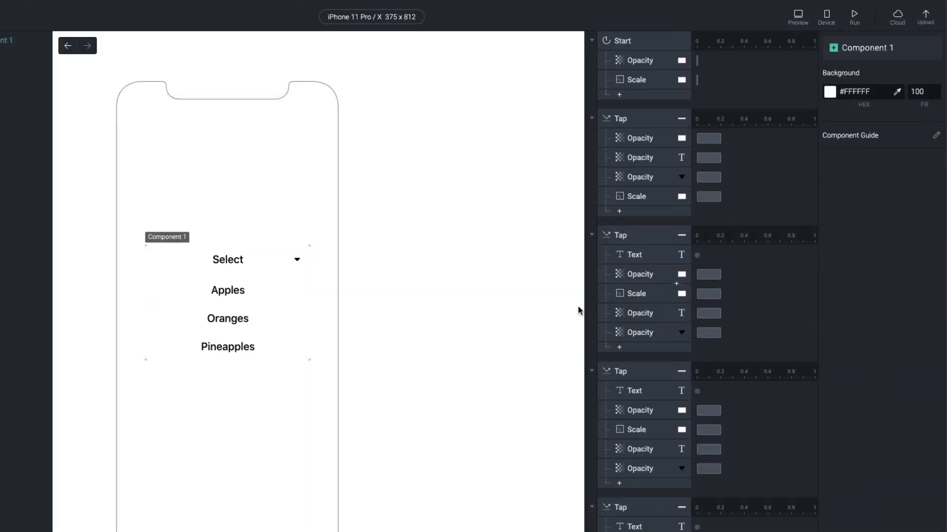
pyautogui.scroll(-1, 560, 319)
pyautogui.scroll(-5, 614, 338)
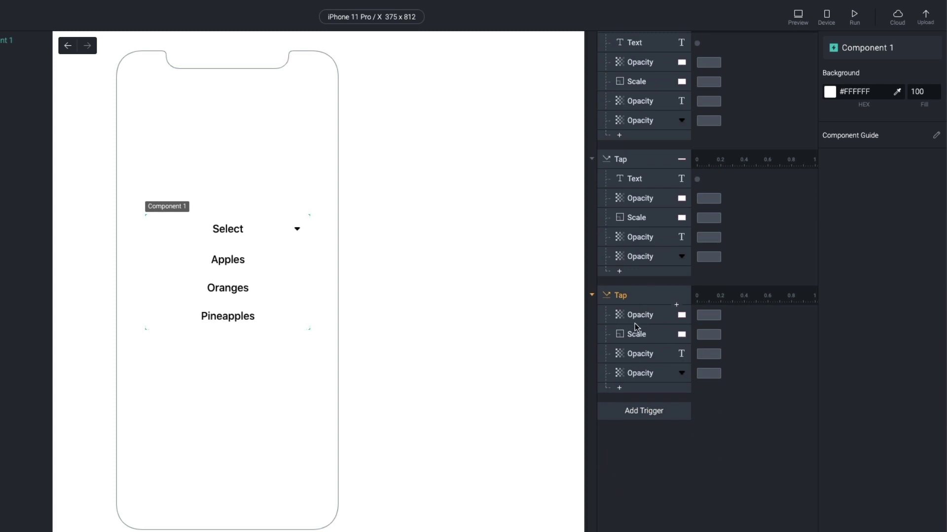
pyautogui.click(649, 299)
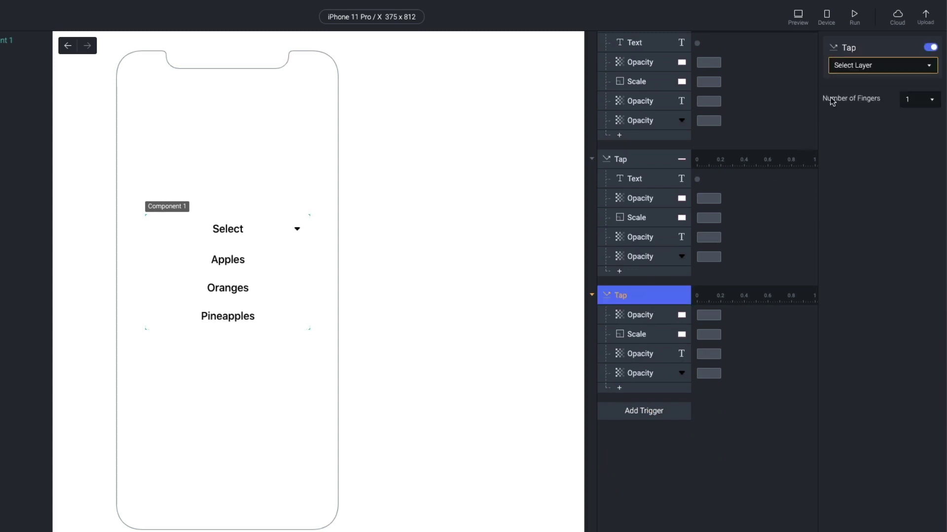
pyautogui.click(867, 66)
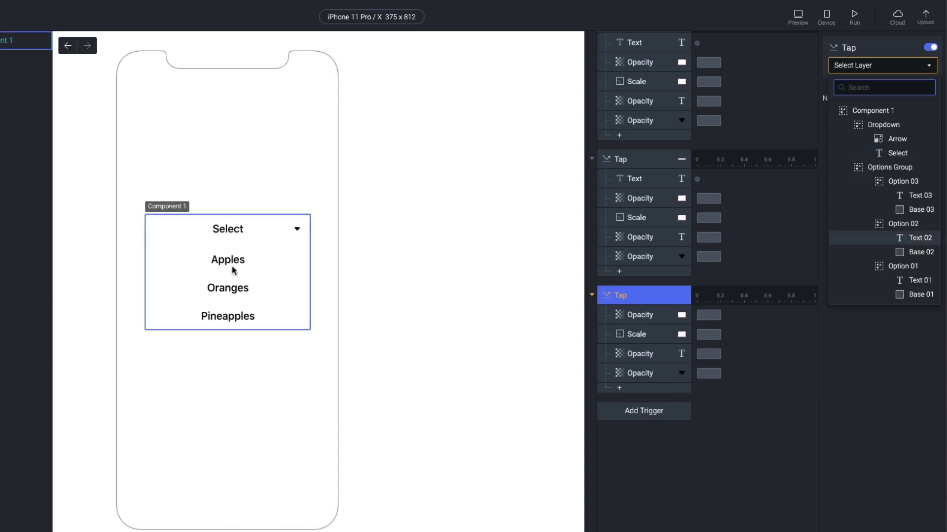
pyautogui.click(653, 271)
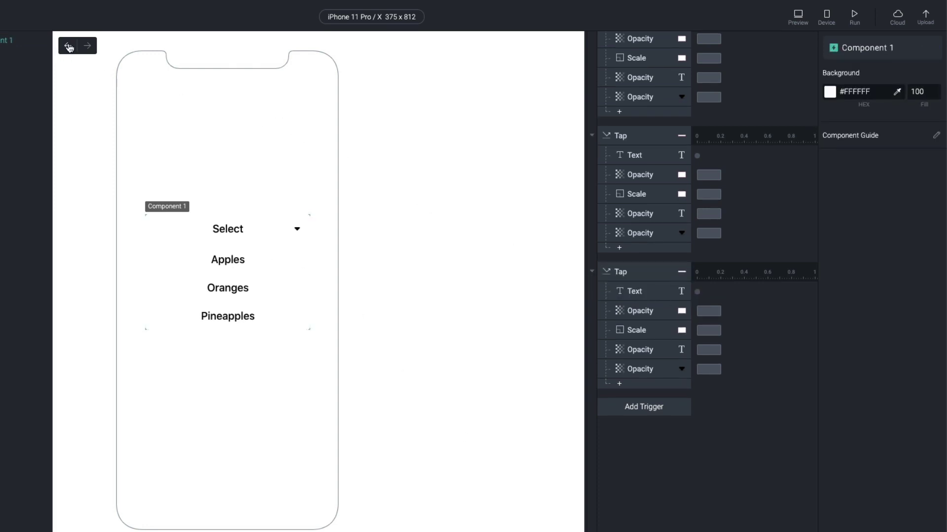
pyautogui.click(69, 46)
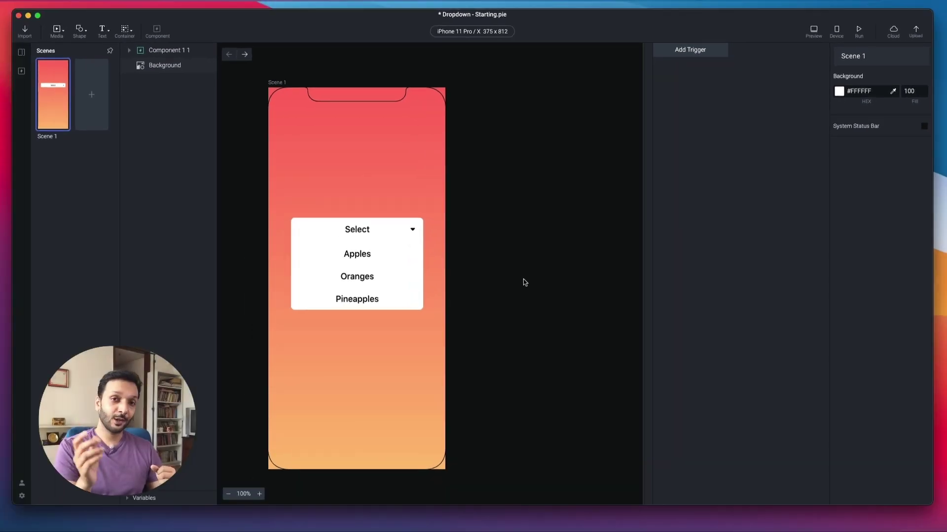
# Give the Background layer a Tap trigger with a Send response on the Send to Current Scene channel.
pyautogui.hscroll(-3, 524, 282)
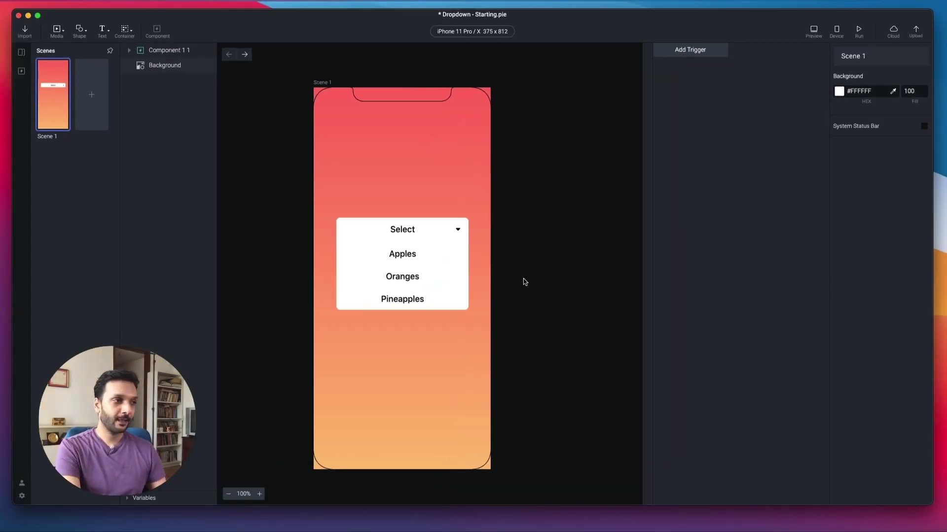
pyautogui.click(487, 373)
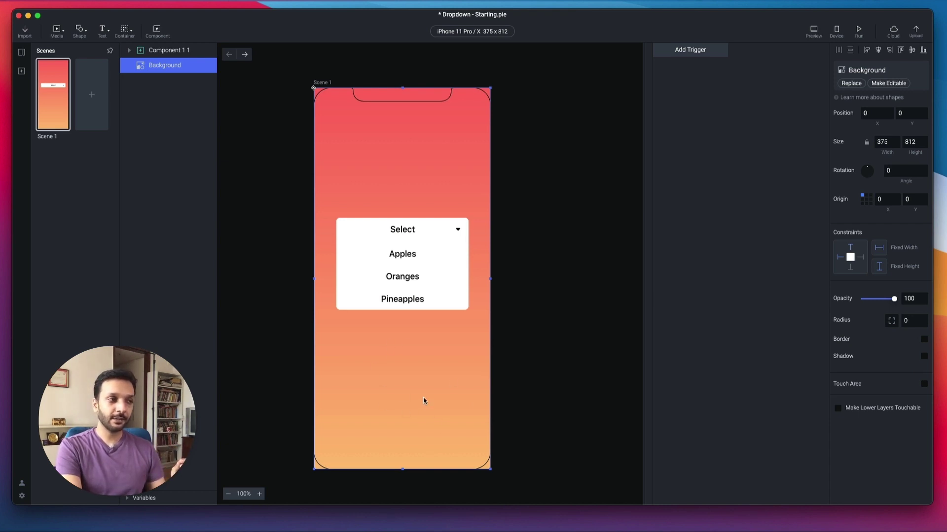
pyautogui.click(692, 49)
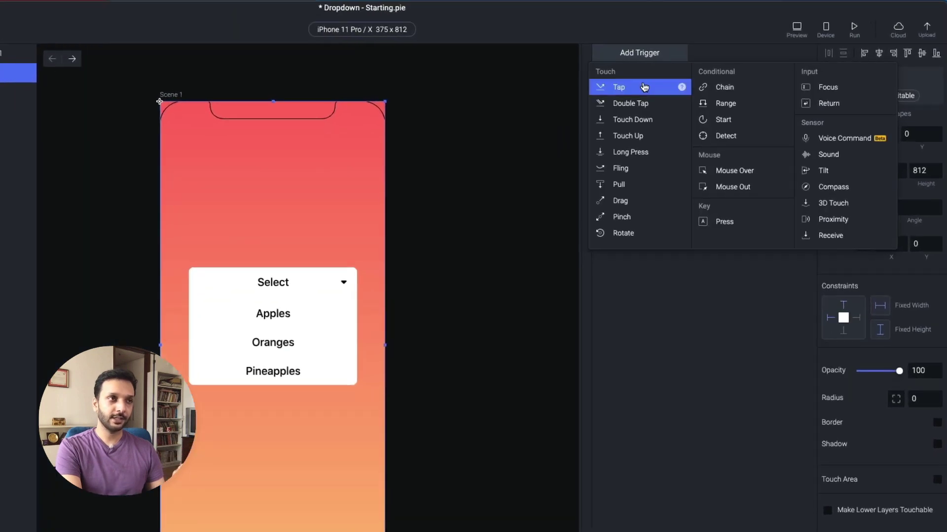
pyautogui.click(644, 88)
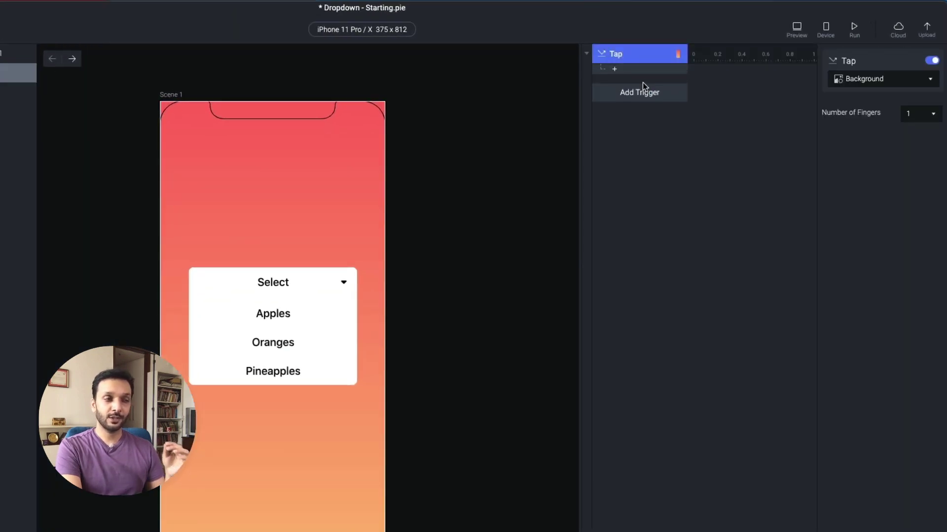
pyautogui.click(641, 70)
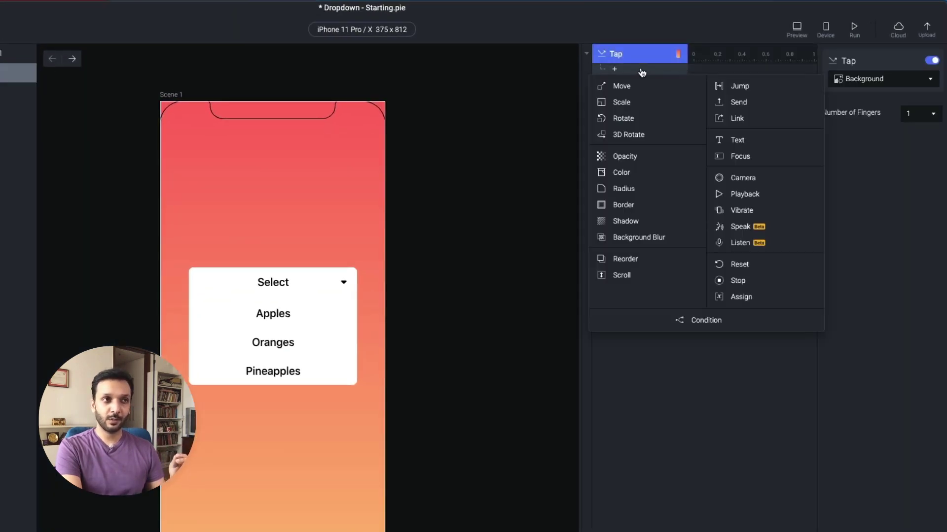
pyautogui.click(719, 103)
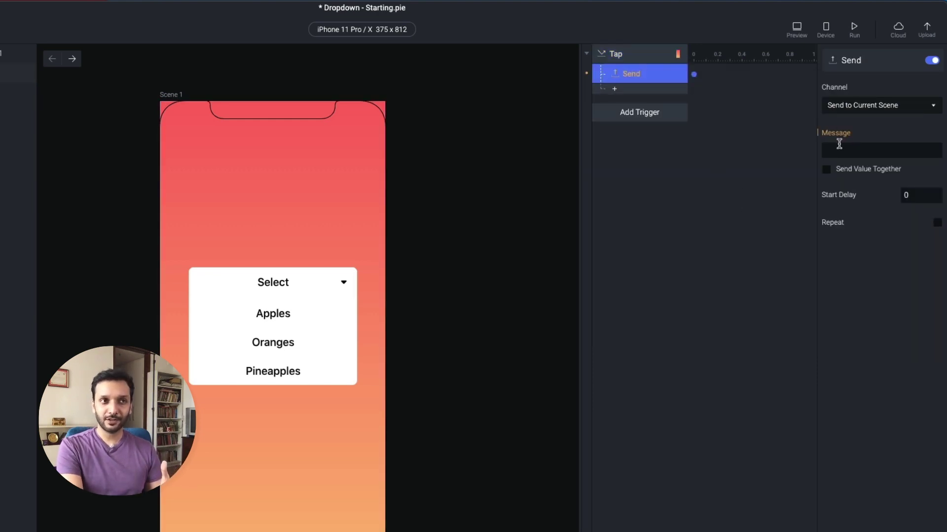
pyautogui.click(841, 108)
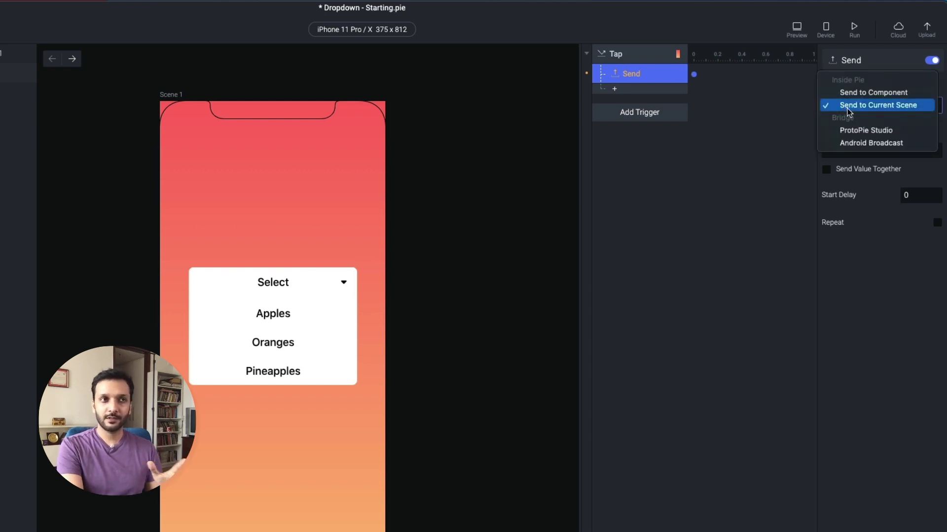
pyautogui.click(849, 112)
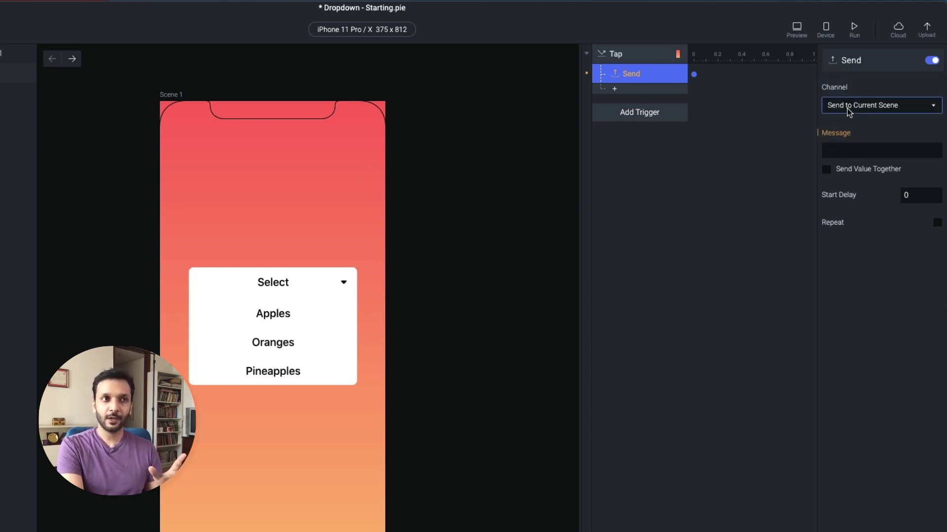
# Enter 'minimize' as the Send response's message.
pyautogui.click(851, 151)
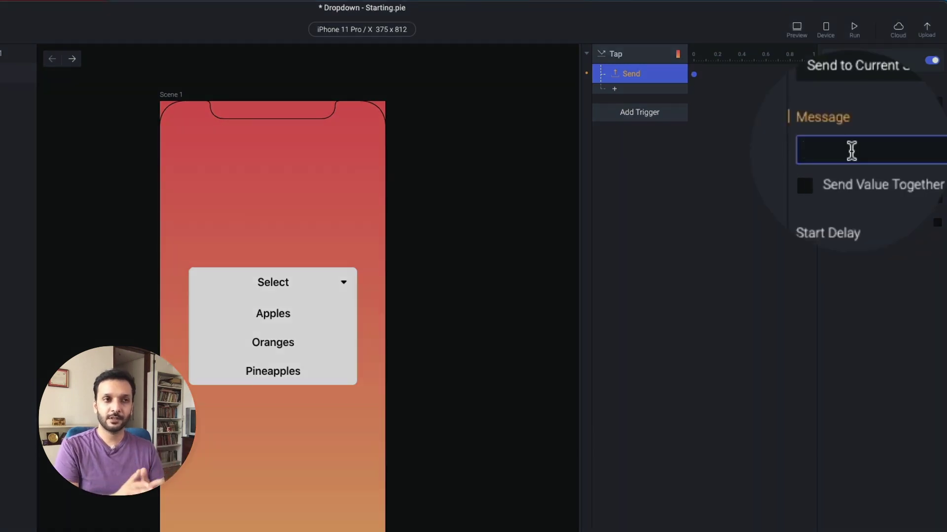
pyautogui.write('0')
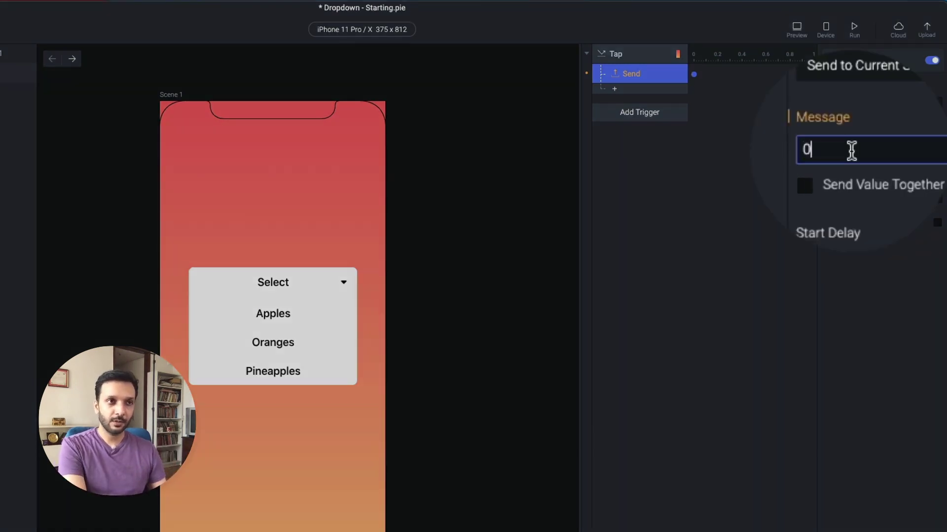
pyautogui.press('BackSpace')
pyautogui.write('min')
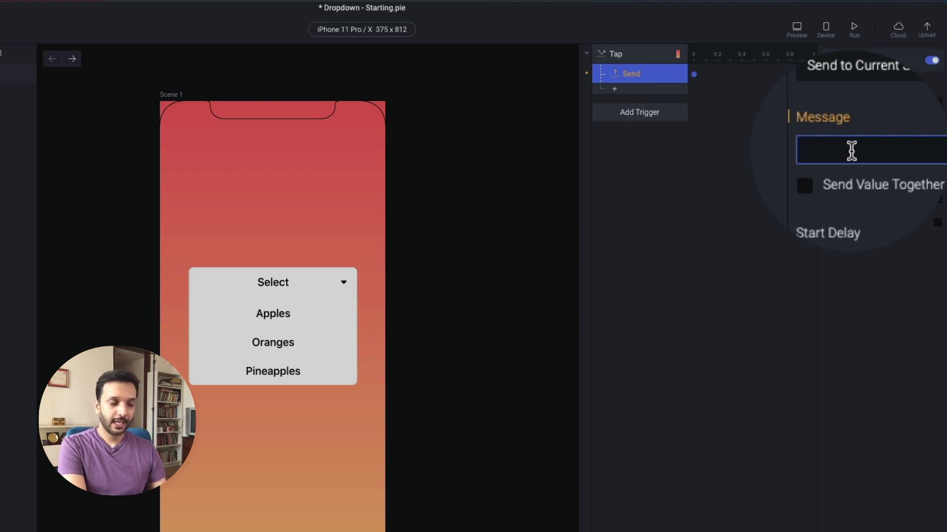
pyautogui.press('BackSpace')
pyautogui.press('BackSpace')
pyautogui.press('BackSpace')
pyautogui.write('mini')
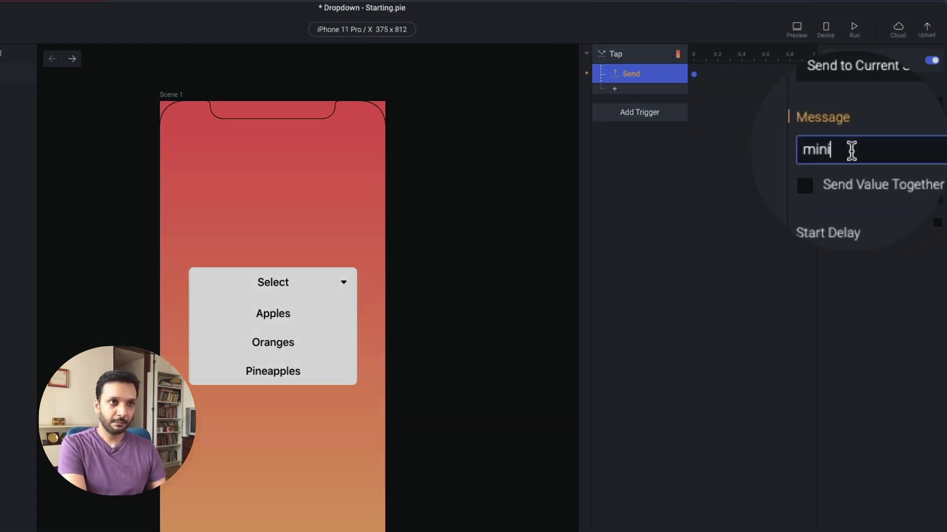
pyautogui.write('mize')
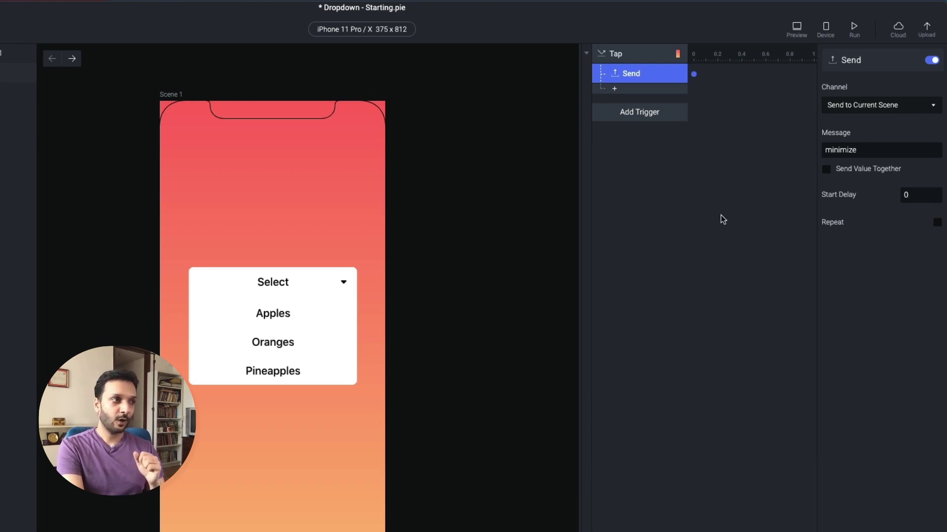
# Reselect the Background layer and review its Send response settings.
pyautogui.click(363, 191)
pyautogui.click(639, 79)
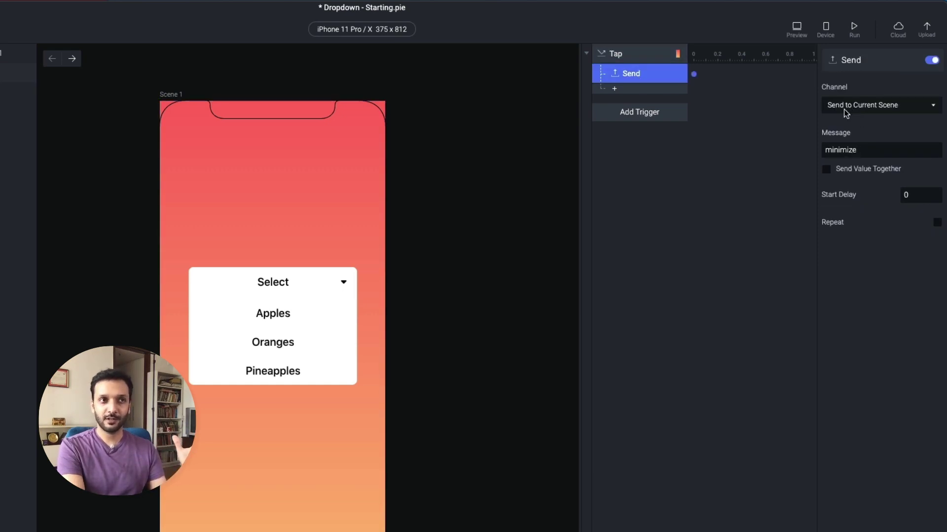
pyautogui.click(650, 225)
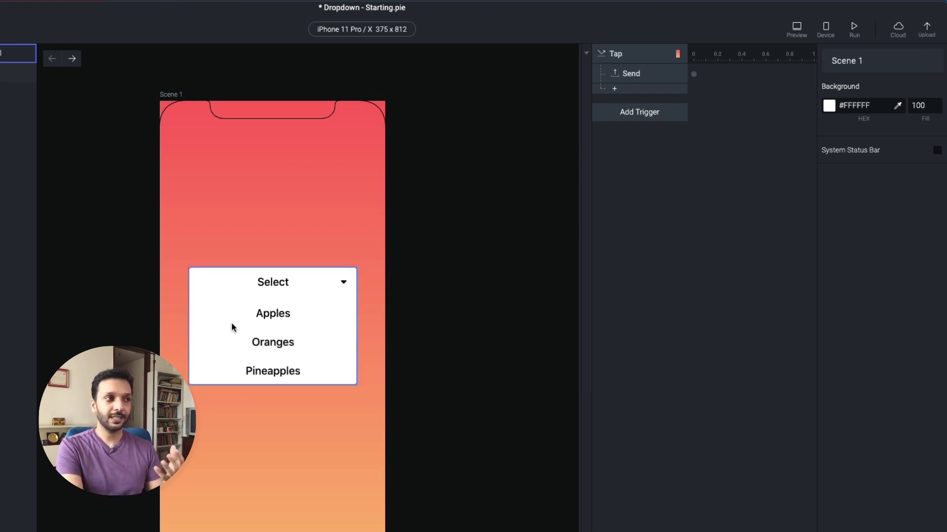
# In the dropdown's main component, add a Receive trigger listening for 'minimize'.
pyautogui.click(273, 317)
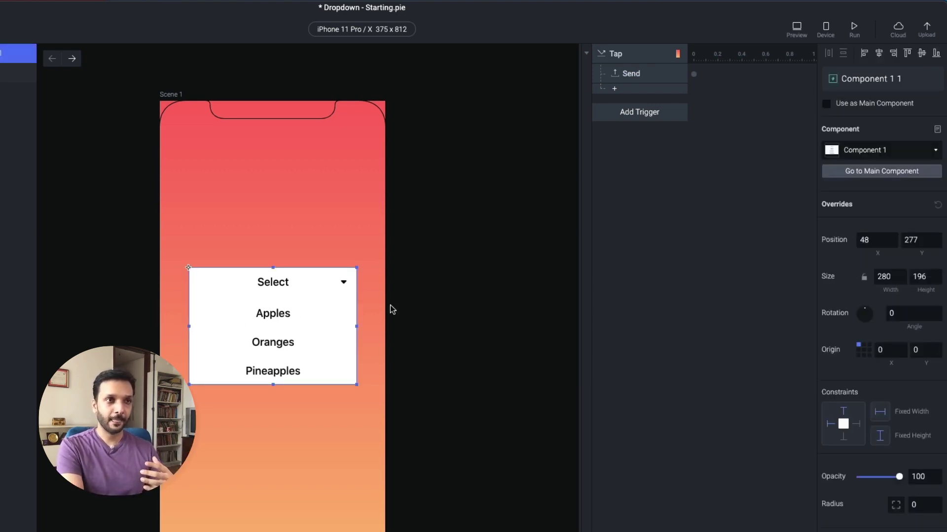
pyautogui.click(851, 175)
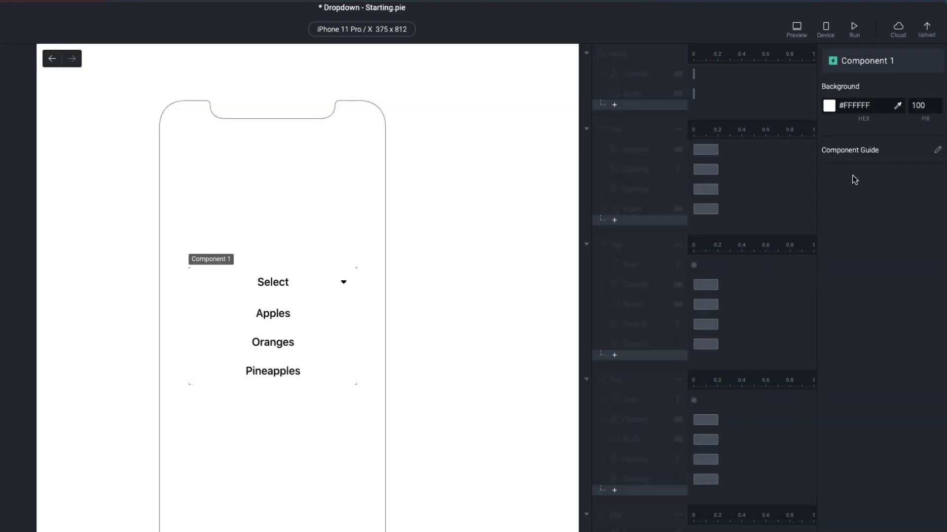
pyautogui.scroll(-5, 677, 424)
pyautogui.click(675, 394)
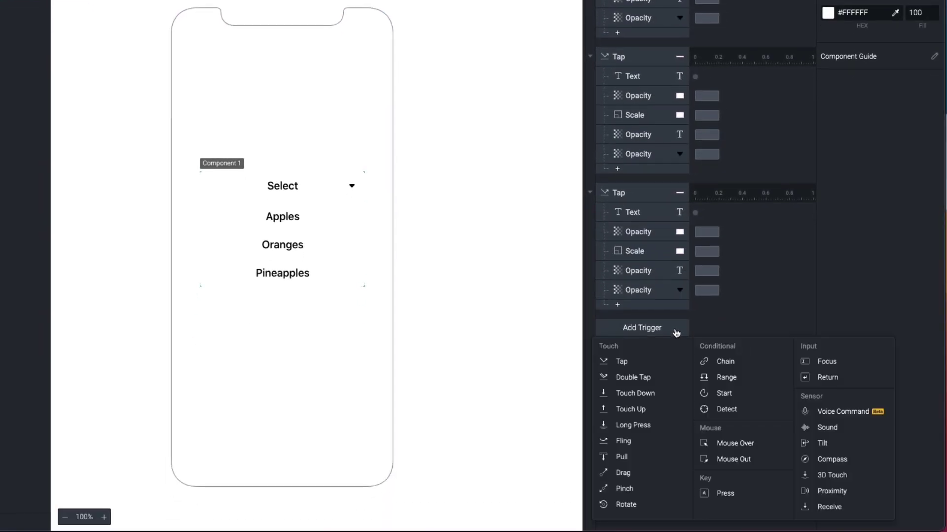
pyautogui.click(828, 507)
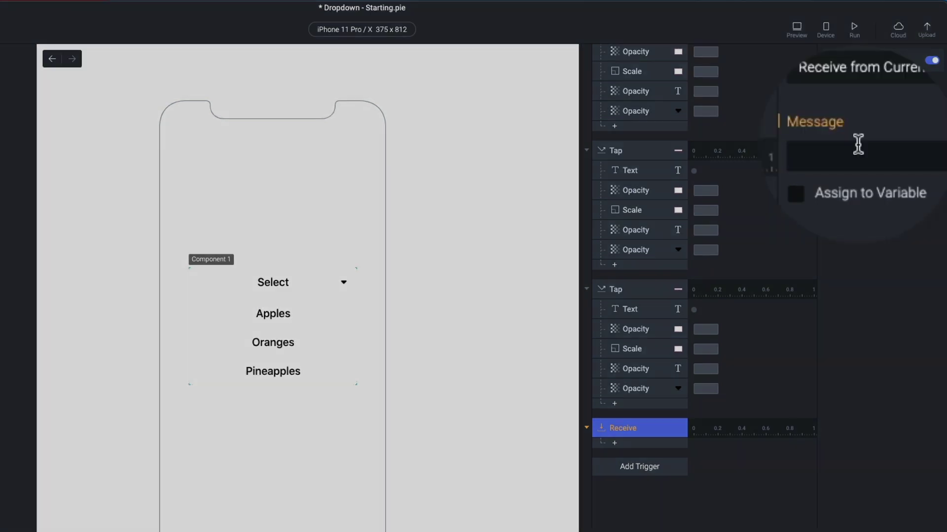
pyautogui.click(856, 149)
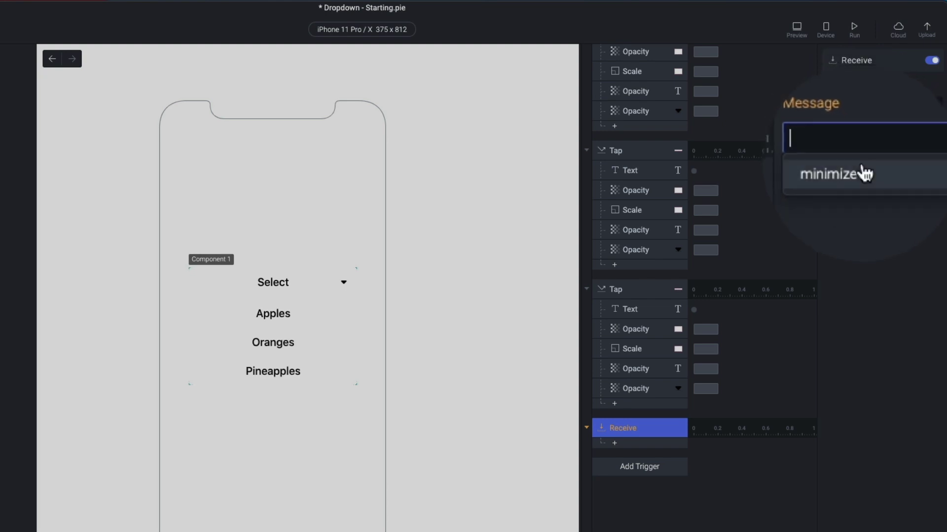
pyautogui.click(862, 163)
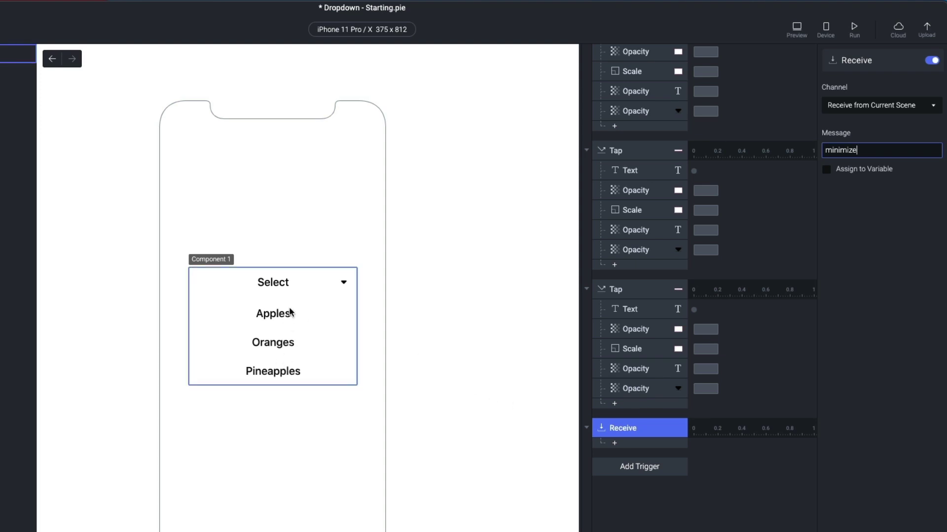
# Move the four collapse responses from the second Tap into the Receive trigger.
pyautogui.click(677, 387)
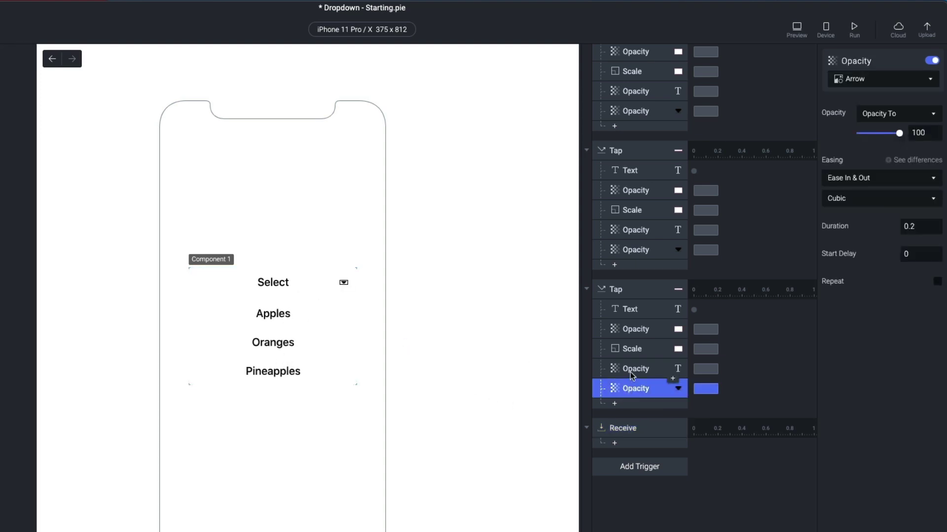
pyautogui.keyDown('shift'); pyautogui.click(637, 332); pyautogui.keyUp('shift')
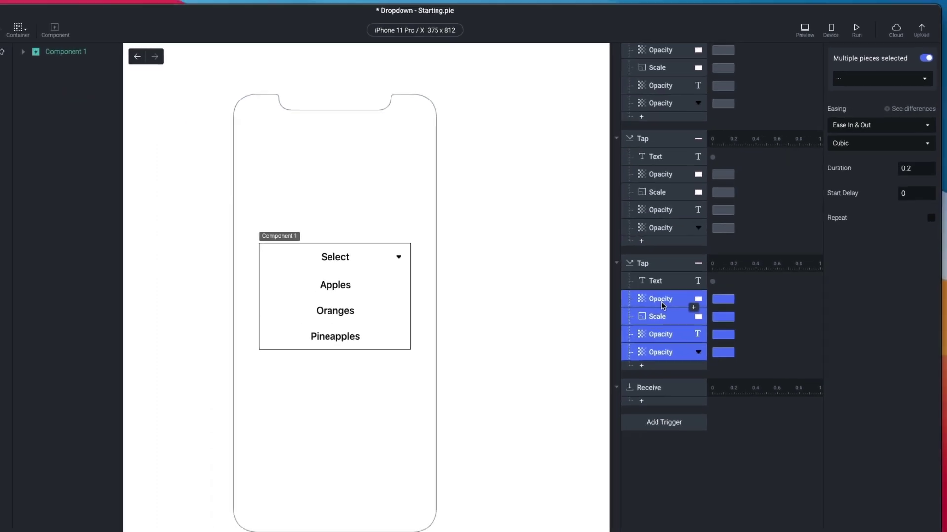
pyautogui.moveTo(661, 302); pyautogui.dragTo(671, 392)
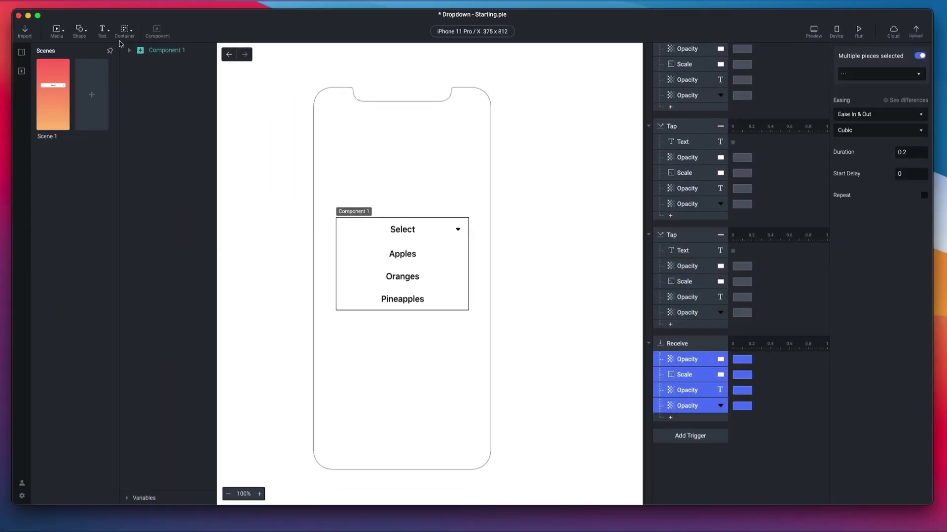
# Back in Scene 1, preview it, expand the dropdown, then tap the background to collapse it.
pyautogui.click(158, 51)
pyautogui.click(227, 55)
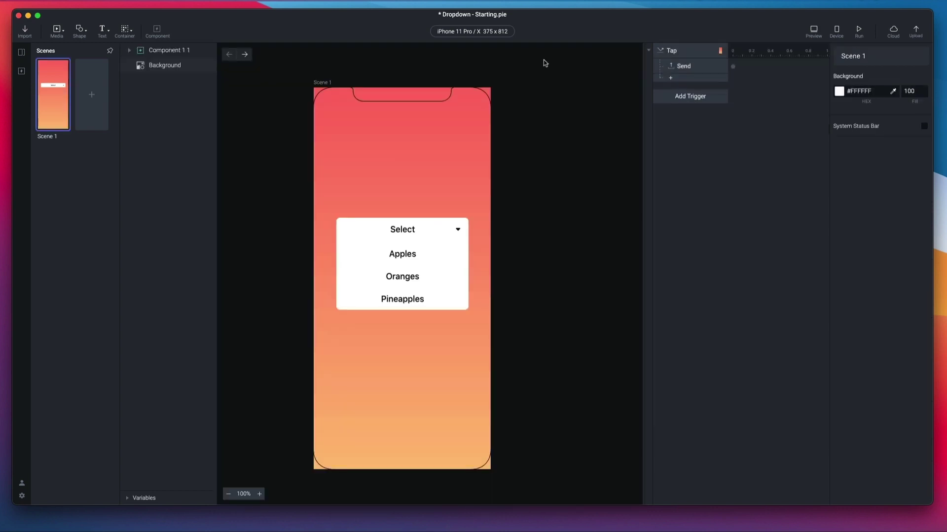
pyautogui.click(816, 36)
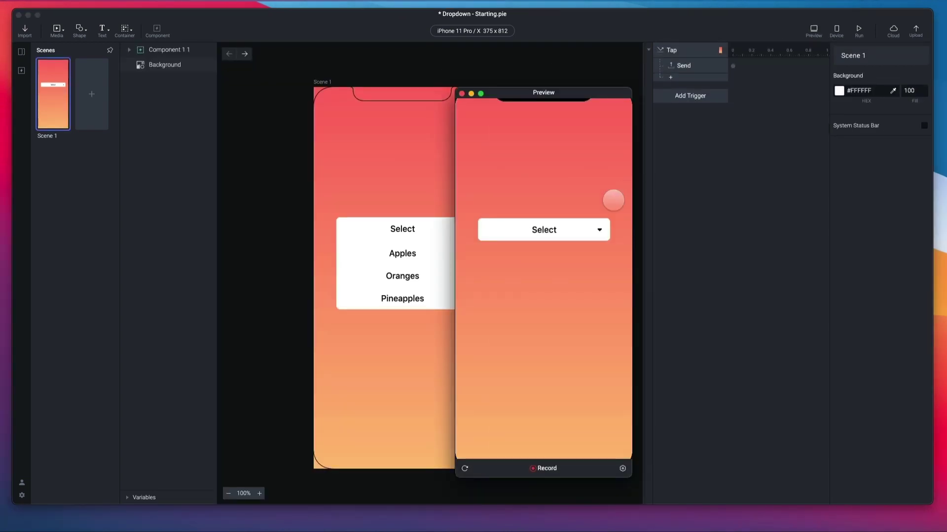
pyautogui.click(571, 230)
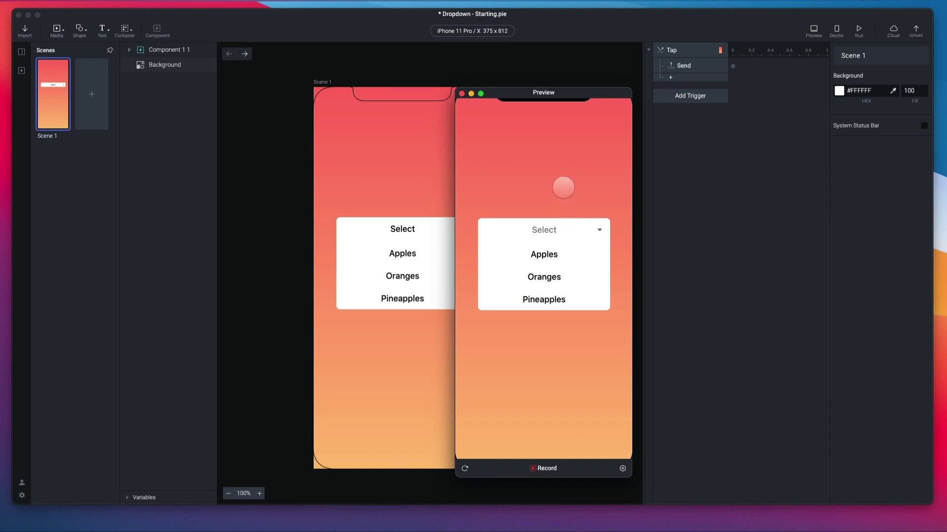
pyautogui.click(581, 167)
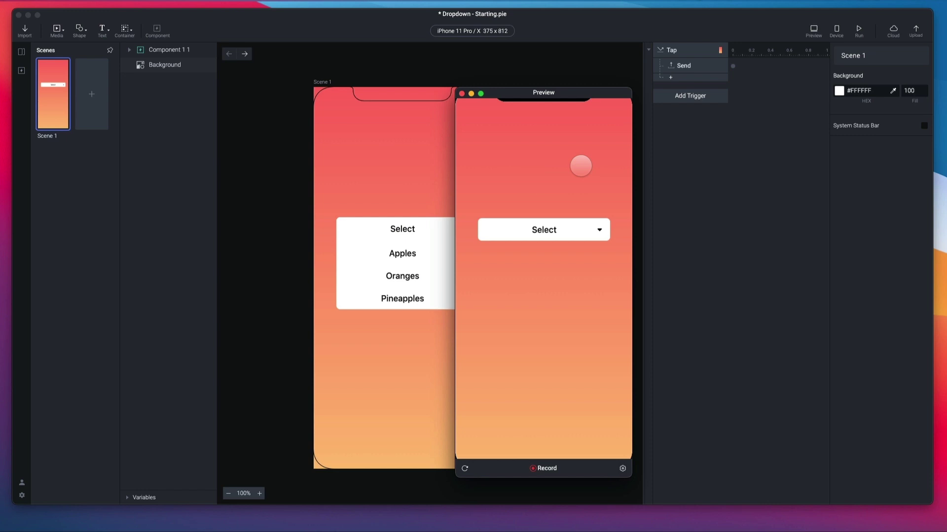
# Close the preview and select the Component 1 1 dropdown instance.
pyautogui.click(170, 64)
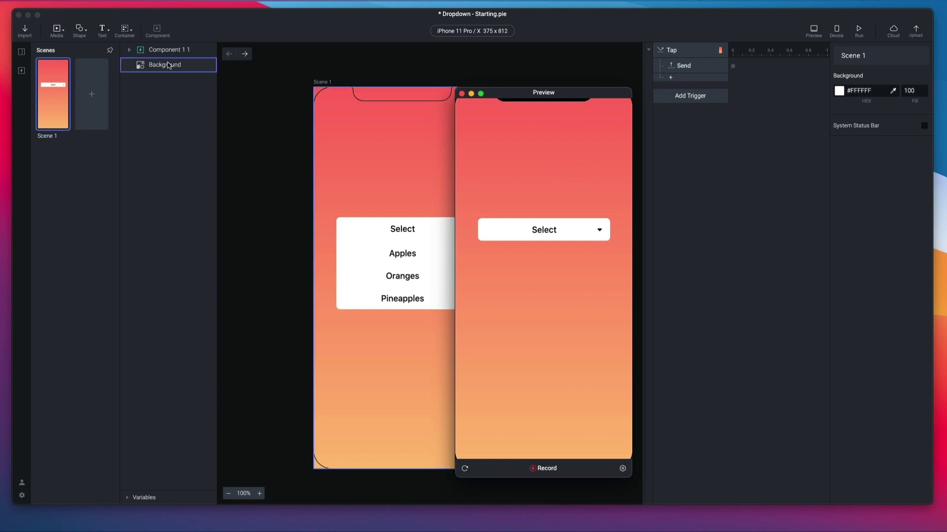
pyautogui.press('super+p')
pyautogui.click(423, 232)
pyautogui.click(503, 310)
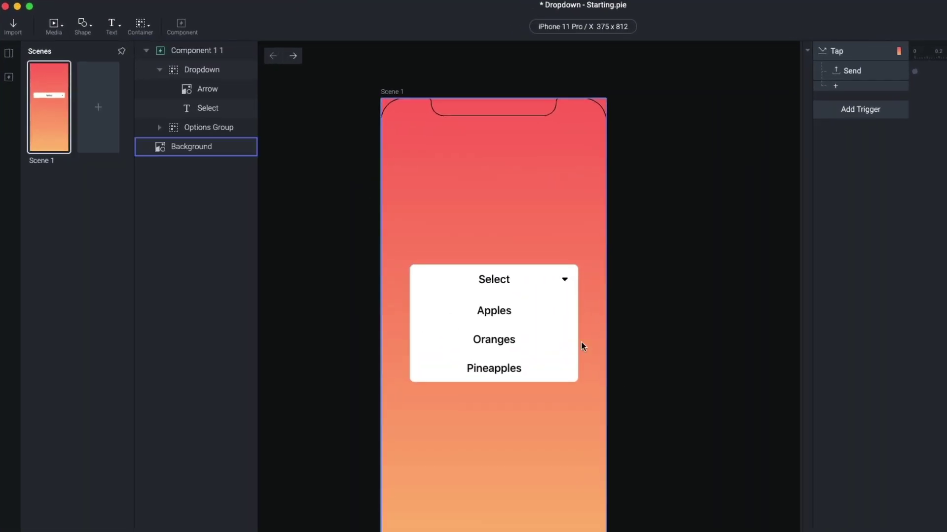
pyautogui.click(417, 233)
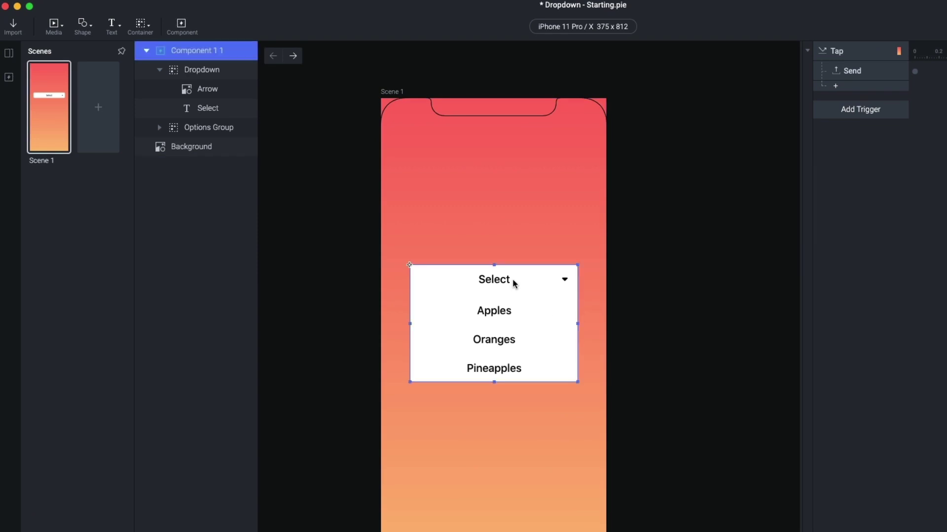
pyautogui.press('Escape')
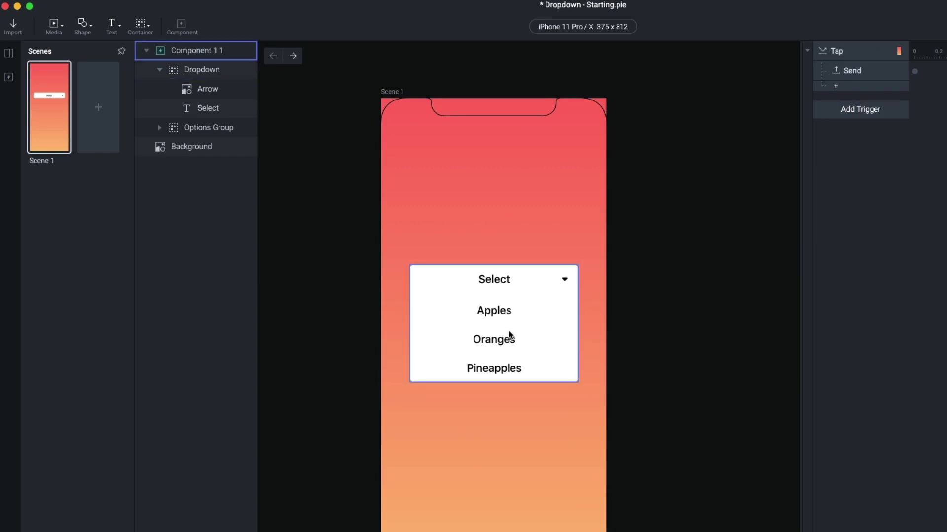
pyautogui.click(513, 277)
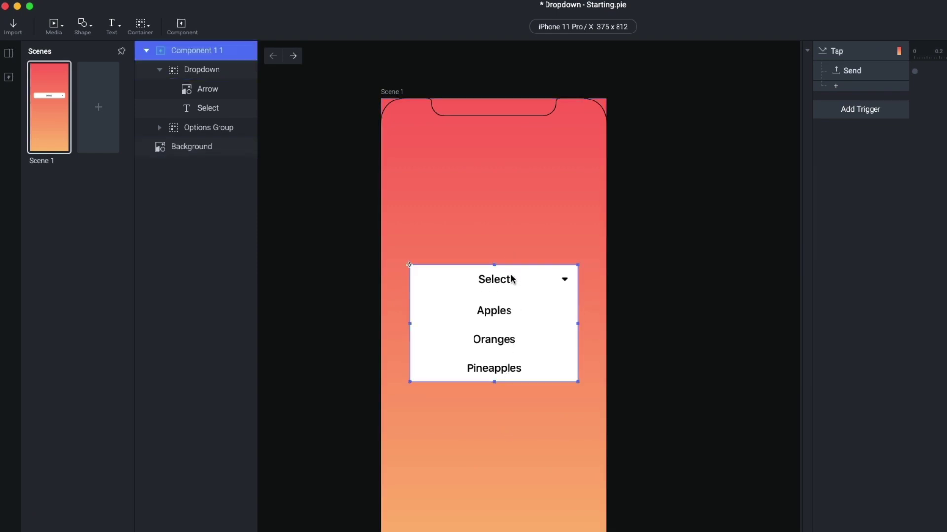
# Duplicate it as Component 1 2 below the original, then move both dropdowns up together.
pyautogui.moveTo(511, 280); pyautogui.dragTo(511, 421)
pyautogui.keyDown('shift'); pyautogui.click(512, 341); pyautogui.keyUp('shift')
pyautogui.moveTo(511, 340); pyautogui.dragTo(509, 282)
pyautogui.click(616, 298)
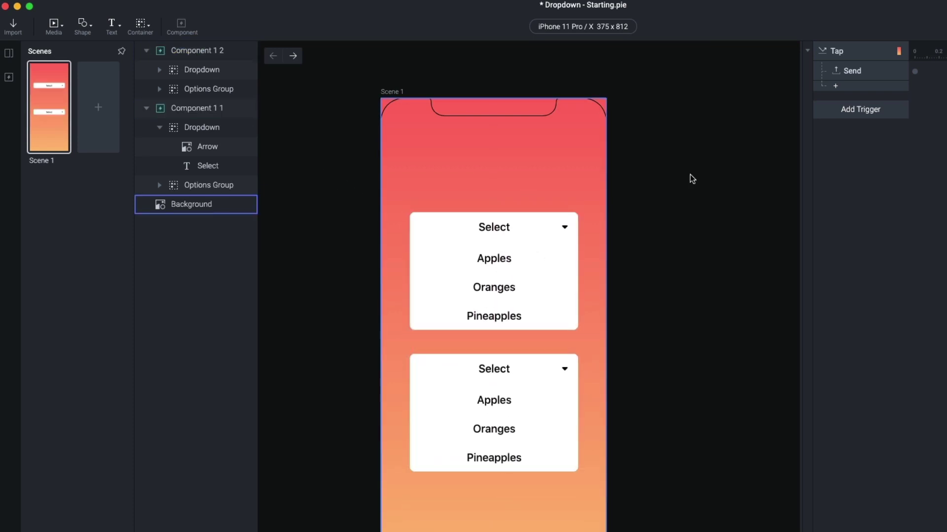
pyautogui.press('super+Return')
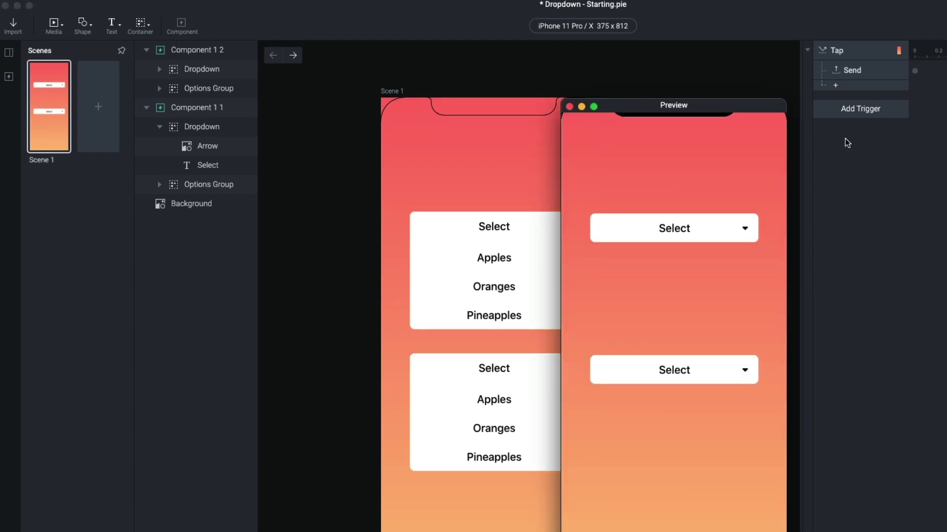
pyautogui.click(726, 234)
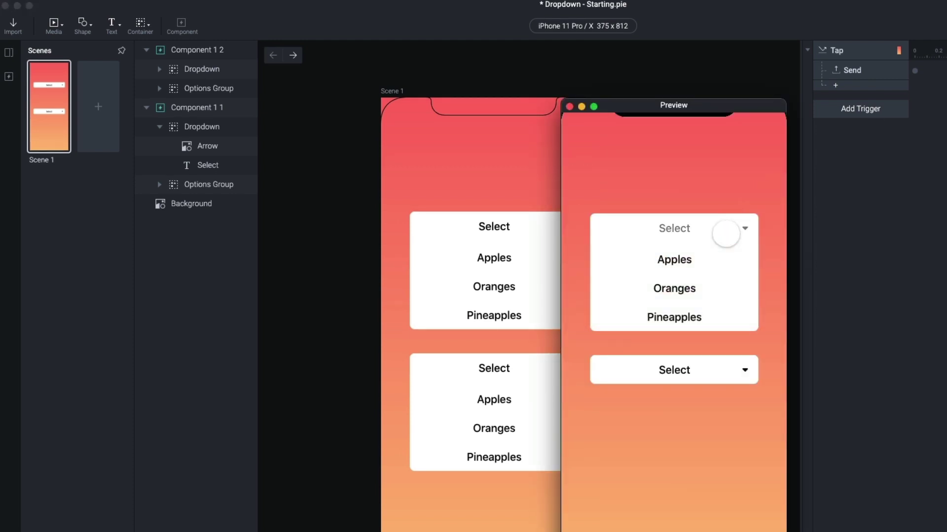
pyautogui.click(708, 367)
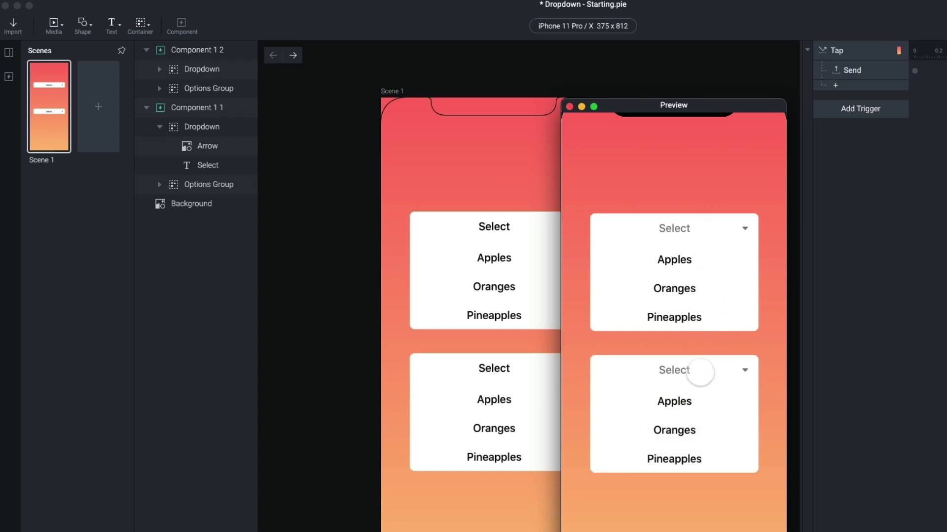
pyautogui.press('super+w')
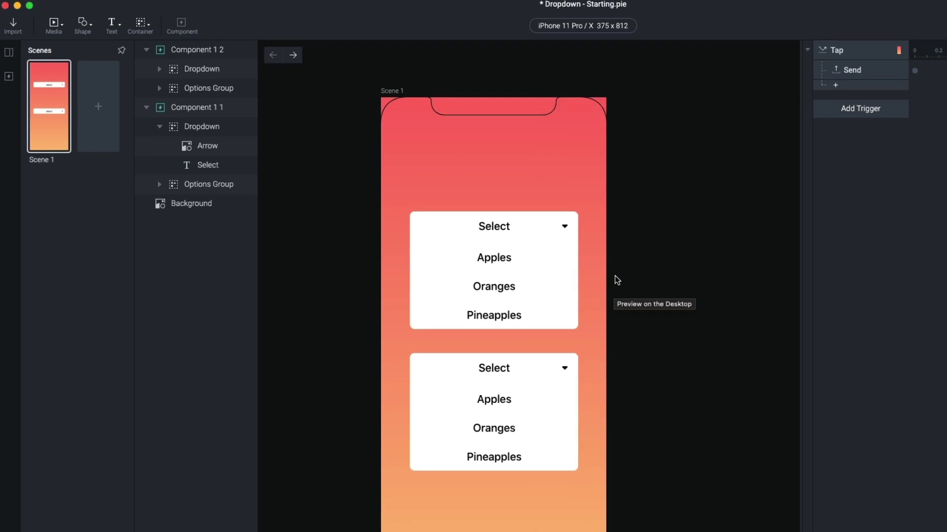
# Open Component 1's main component from the first instance and select its Tap trigger.
pyautogui.click(494, 287)
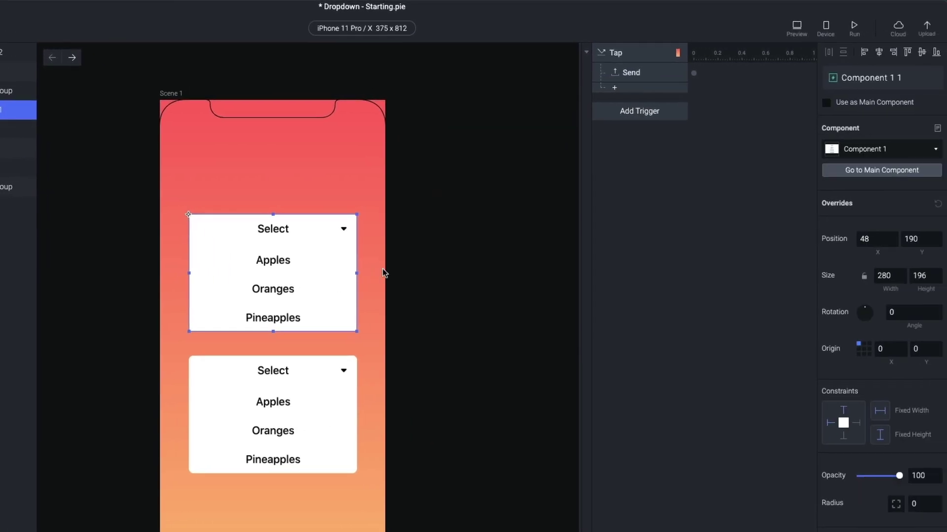
pyautogui.click(539, 421)
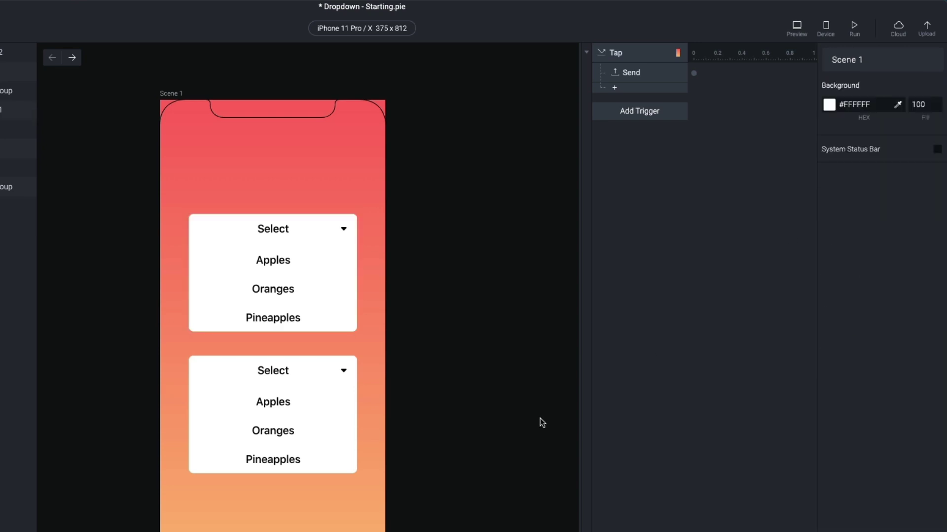
pyautogui.click(271, 271)
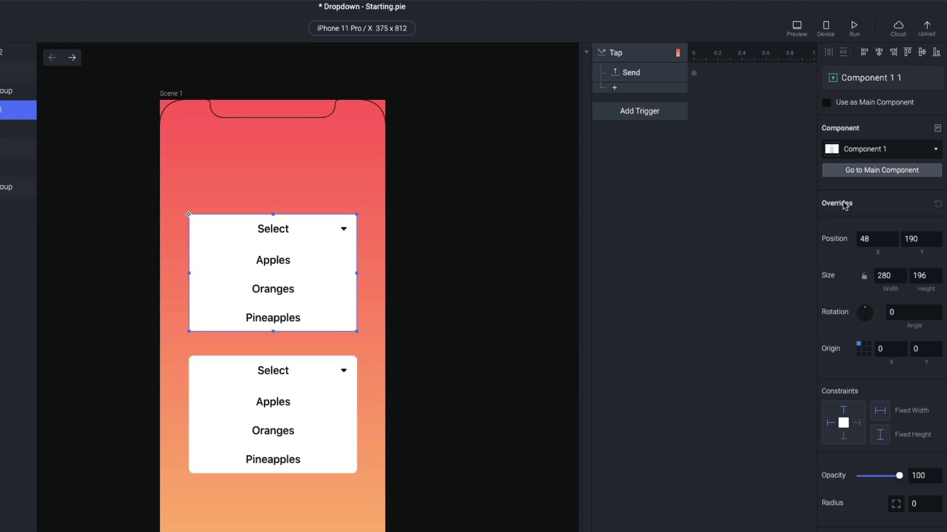
pyautogui.click(858, 176)
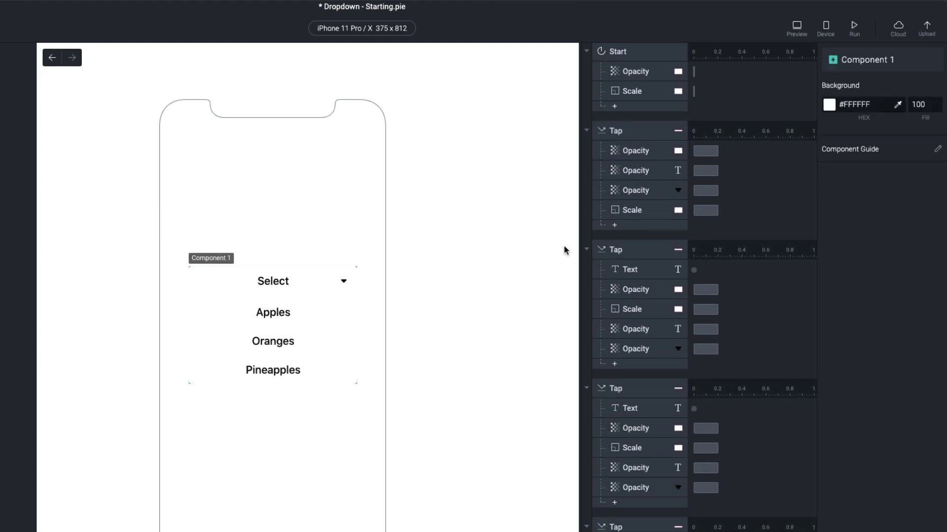
pyautogui.click(626, 135)
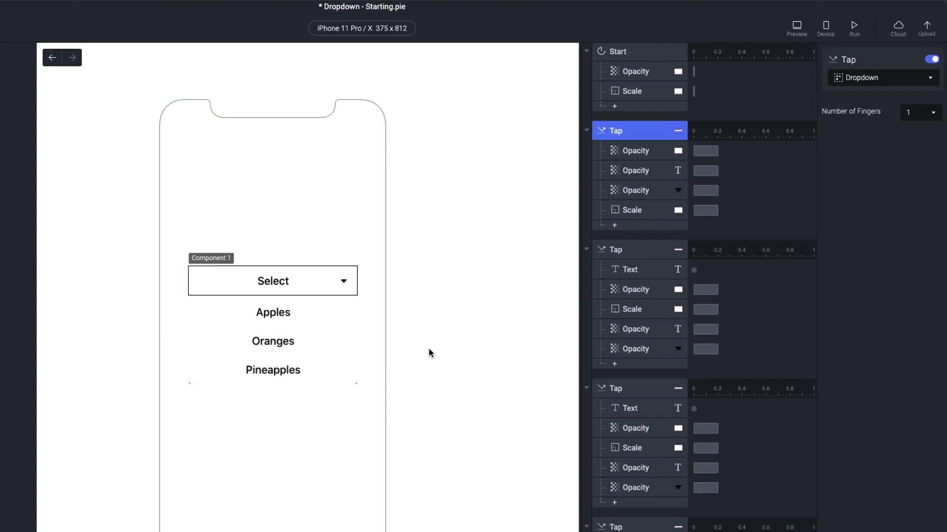
# Add a Send response with message 'minimize' to that Tap trigger, then inspect the Receive trigger.
pyautogui.scroll(1, 661, 238)
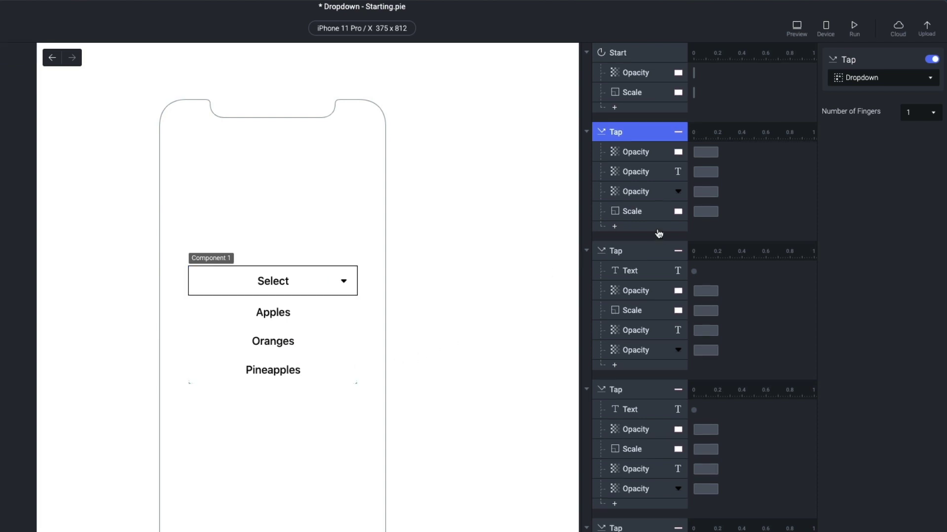
pyautogui.click(662, 228)
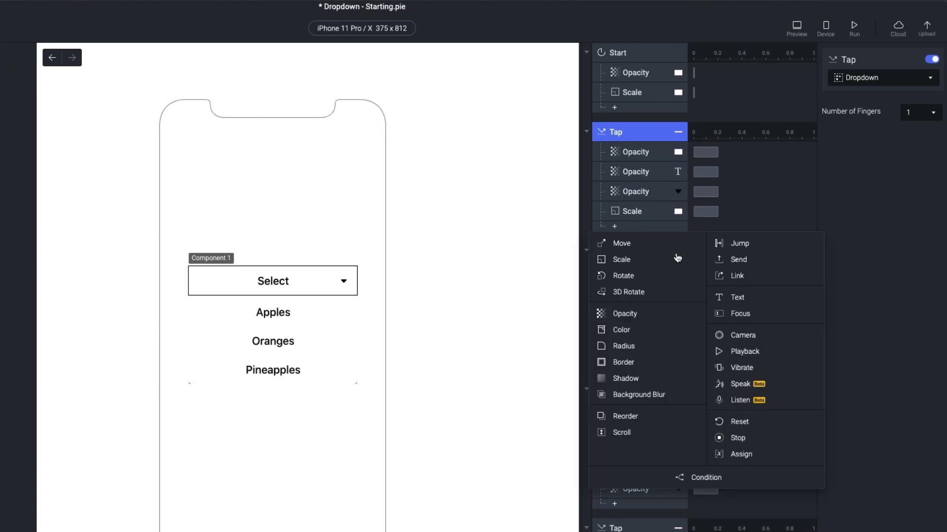
pyautogui.click(738, 259)
pyautogui.click(832, 153)
pyautogui.click(833, 166)
pyautogui.scroll(-5, 670, 264)
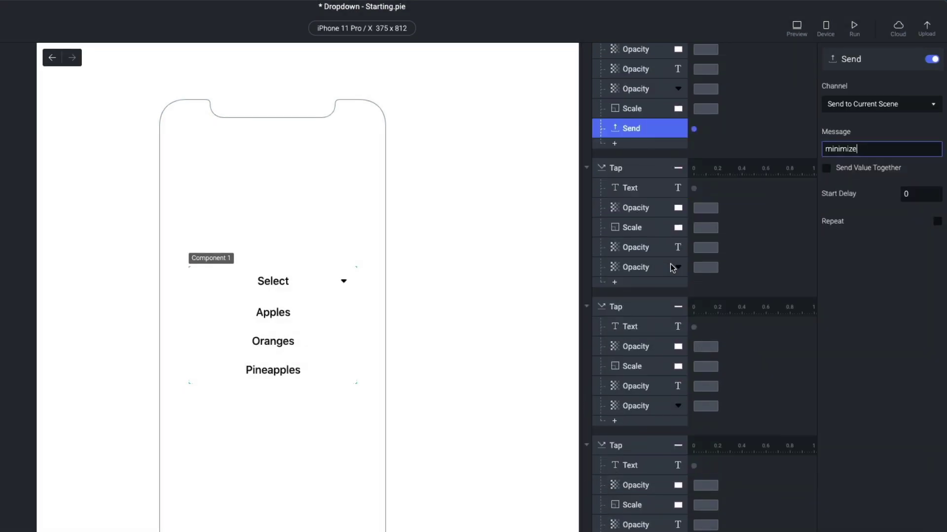
pyautogui.click(648, 443)
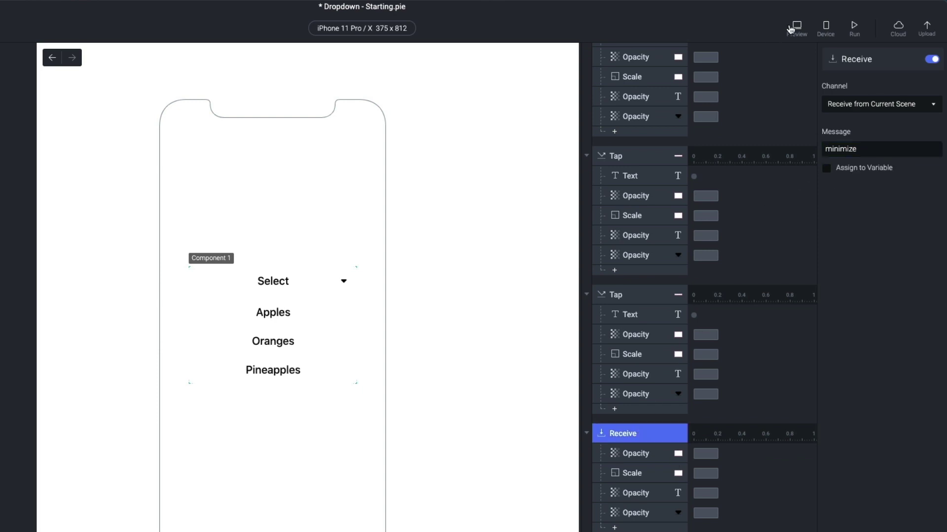
# Toggle the preview, leave the dropdown component back to Scene 1, and reopen the preview.
pyautogui.click(796, 28)
pyautogui.click(797, 28)
pyautogui.click(52, 58)
pyautogui.click(809, 29)
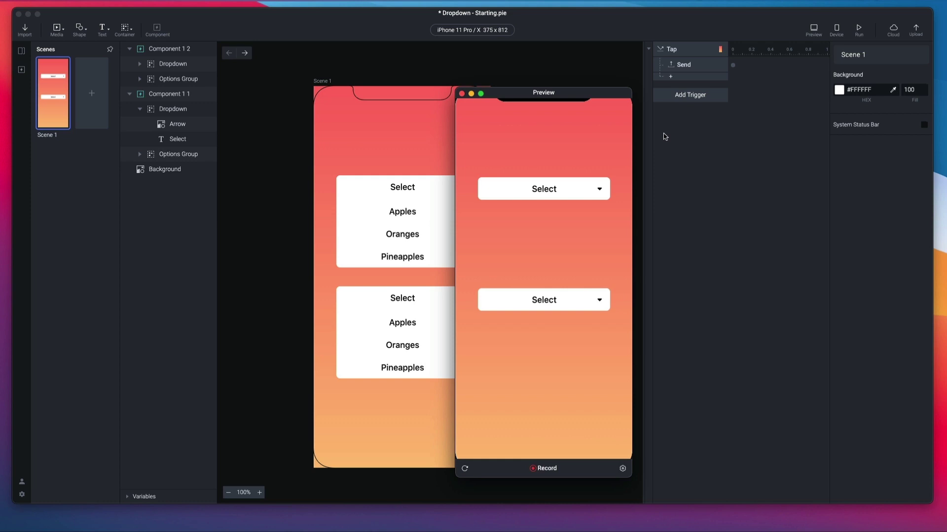
# Open the top dropdown's main component and review its Tap trigger's two Opacity responses and Send response.
pyautogui.click(359, 197)
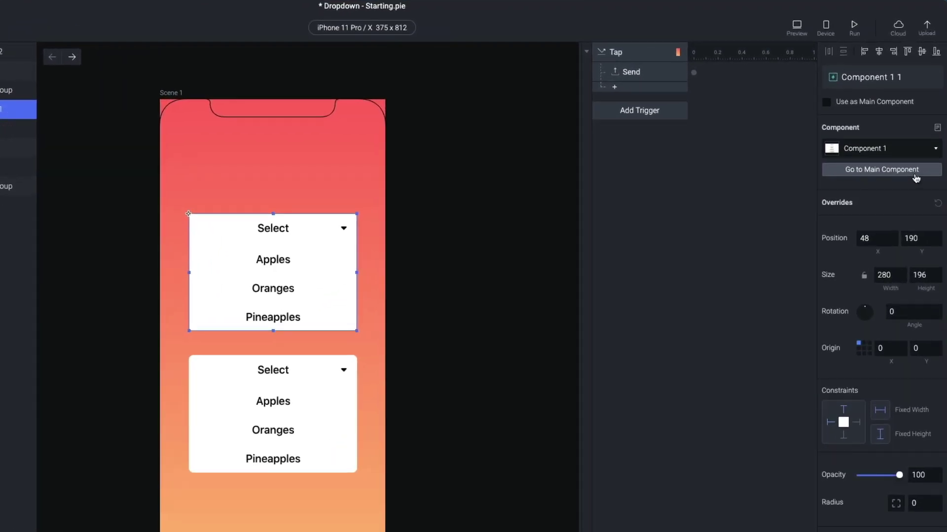
pyautogui.click(915, 172)
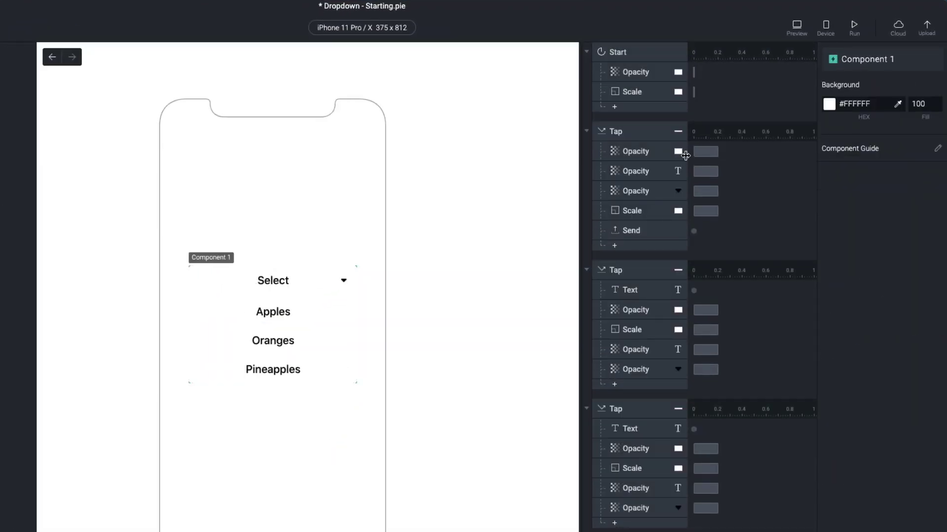
pyautogui.click(643, 135)
pyautogui.click(636, 150)
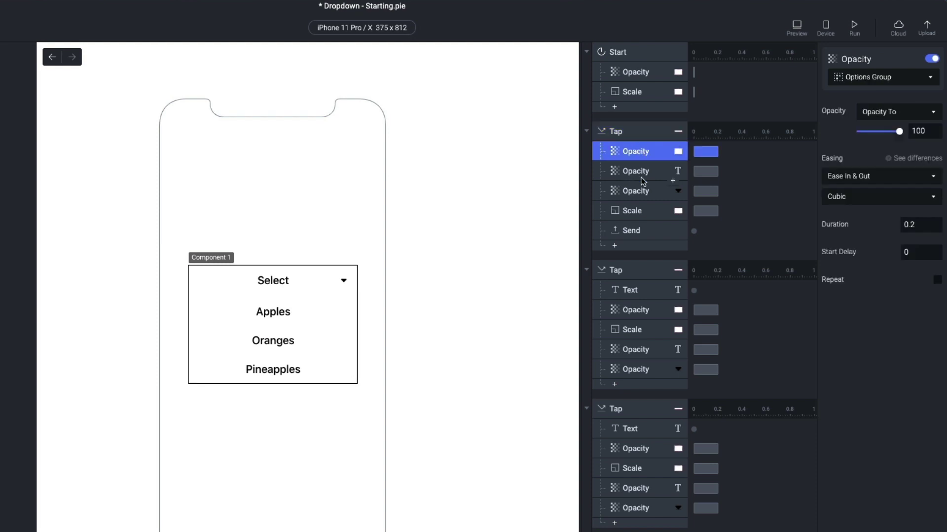
pyautogui.click(641, 171)
pyautogui.click(635, 229)
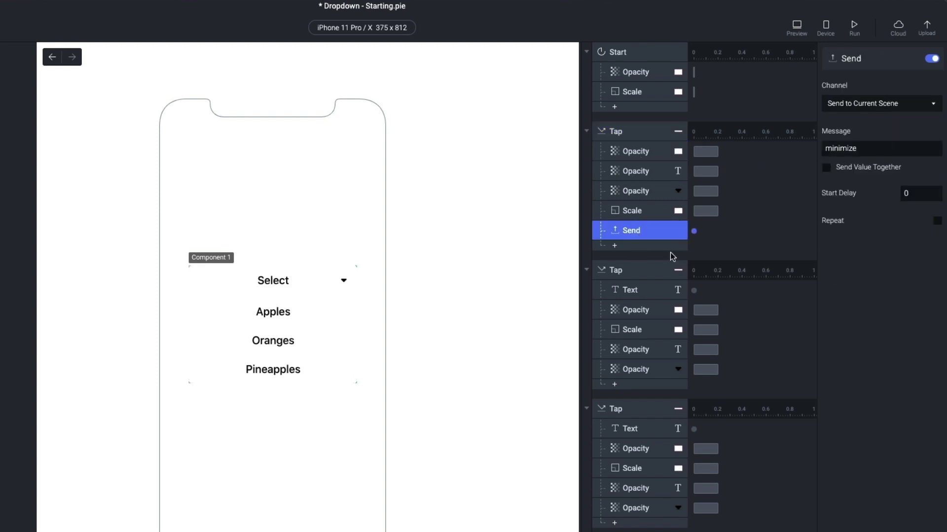
# Add a Condition response under the component's Receive trigger.
pyautogui.scroll(-6, 672, 256)
pyautogui.scroll(-2, 672, 233)
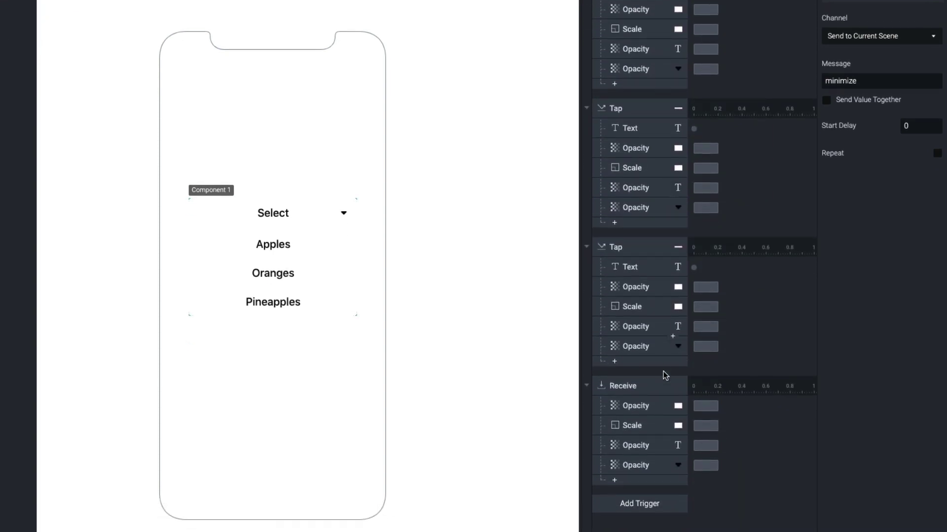
pyautogui.click(653, 390)
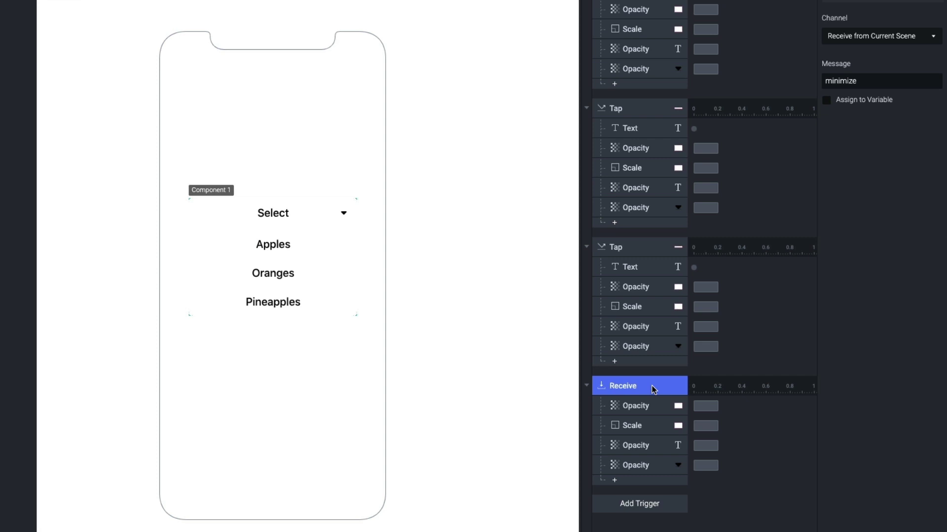
pyautogui.click(654, 481)
# Set Condition 1 to test whether the Options Group's Opacity equals 100.
pyautogui.click(688, 467)
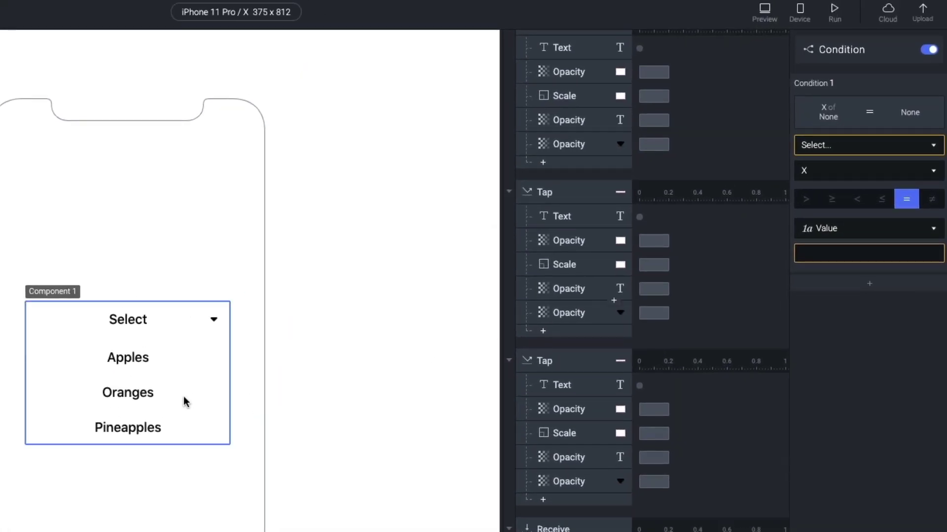
pyautogui.click(186, 402)
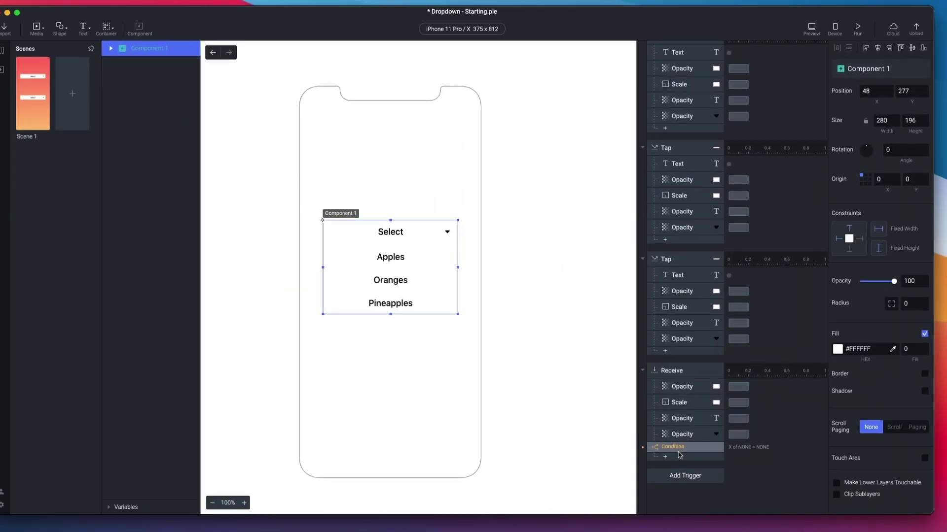
pyautogui.click(690, 438)
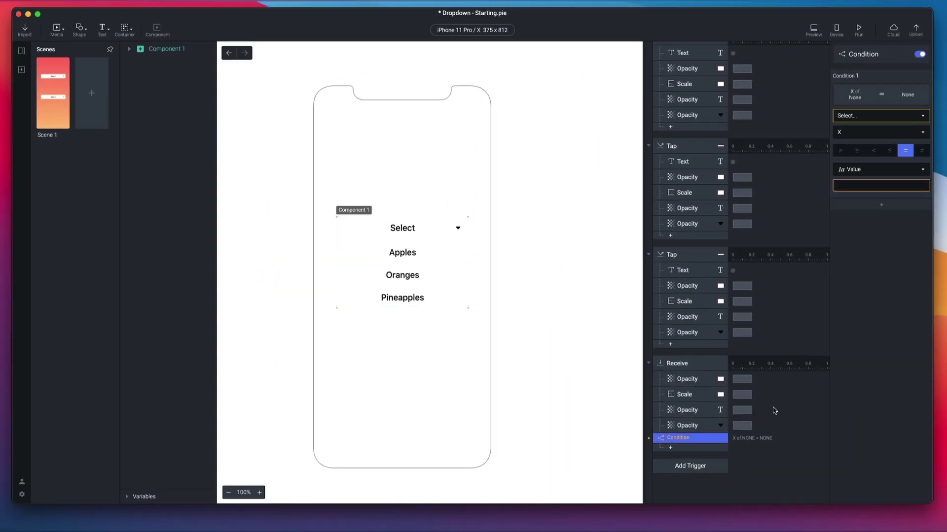
pyautogui.click(848, 115)
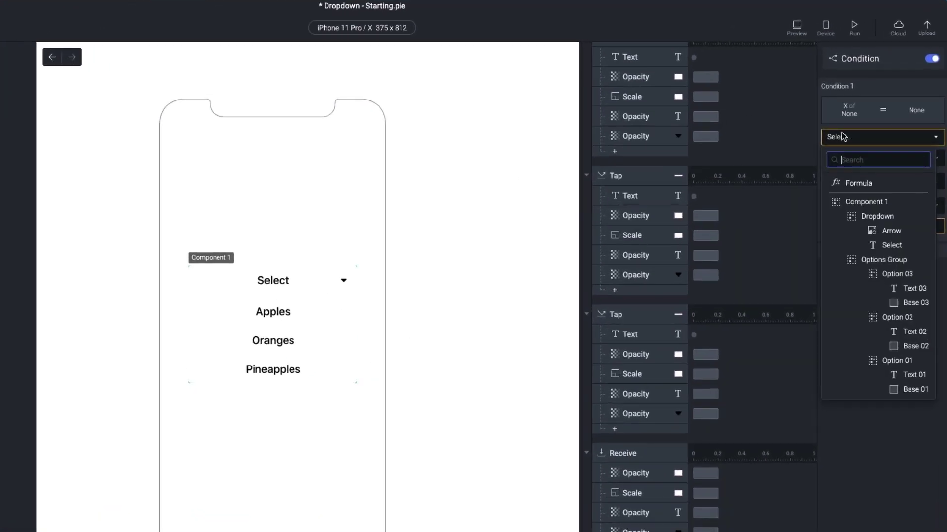
pyautogui.click(883, 260)
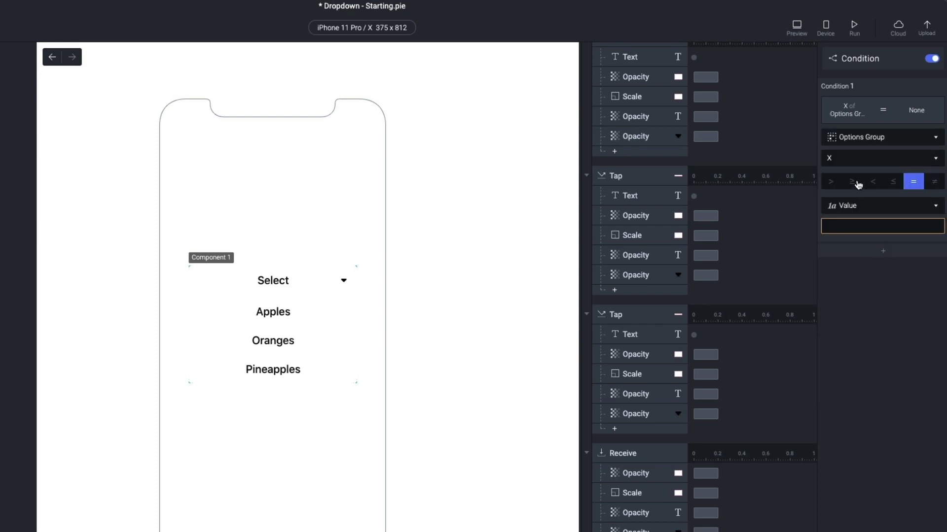
pyautogui.click(860, 158)
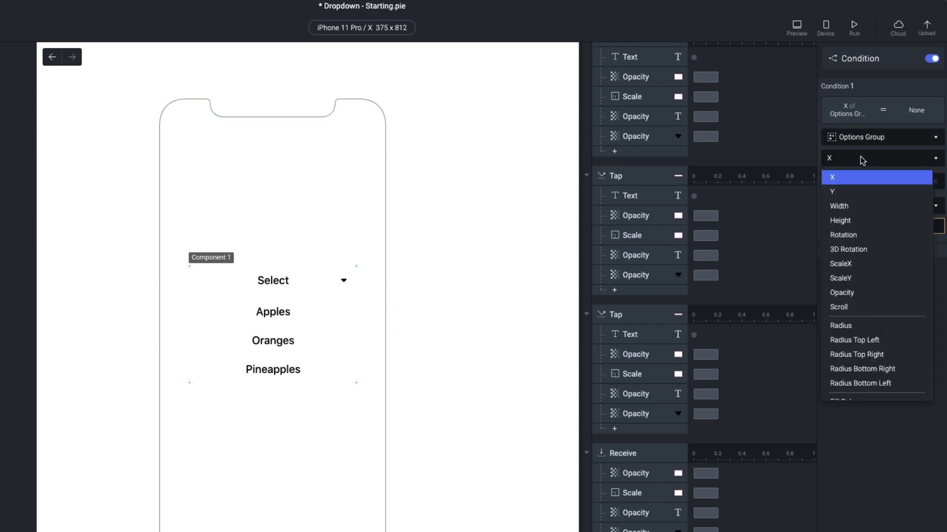
pyautogui.click(879, 295)
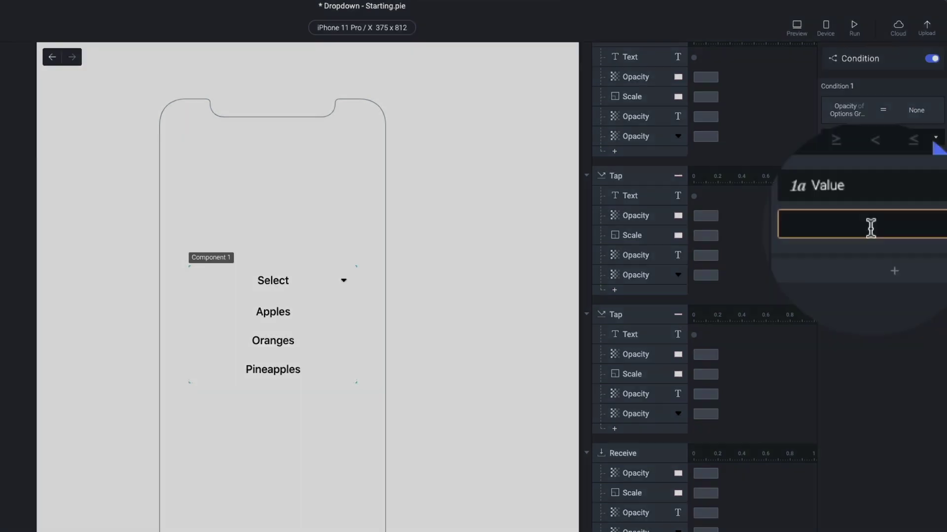
pyautogui.click(872, 227)
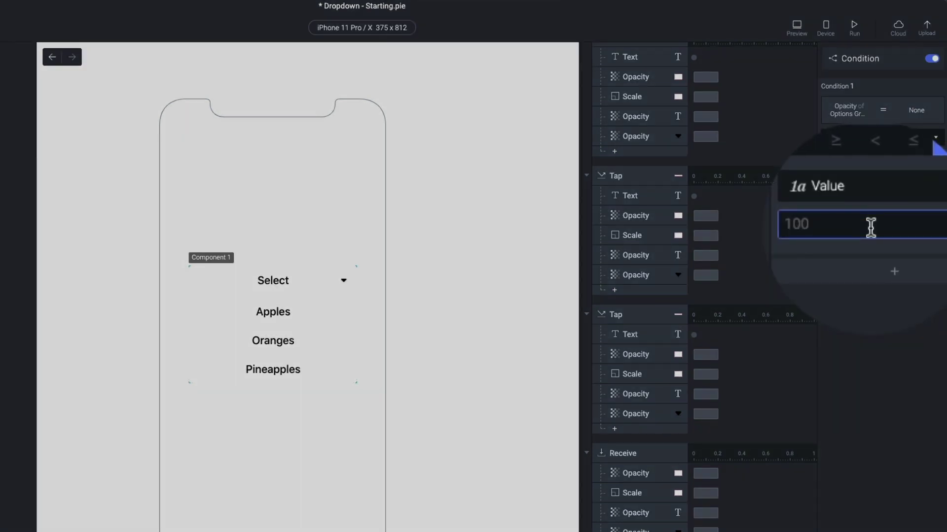
pyautogui.write('100')
pyautogui.press('Return')
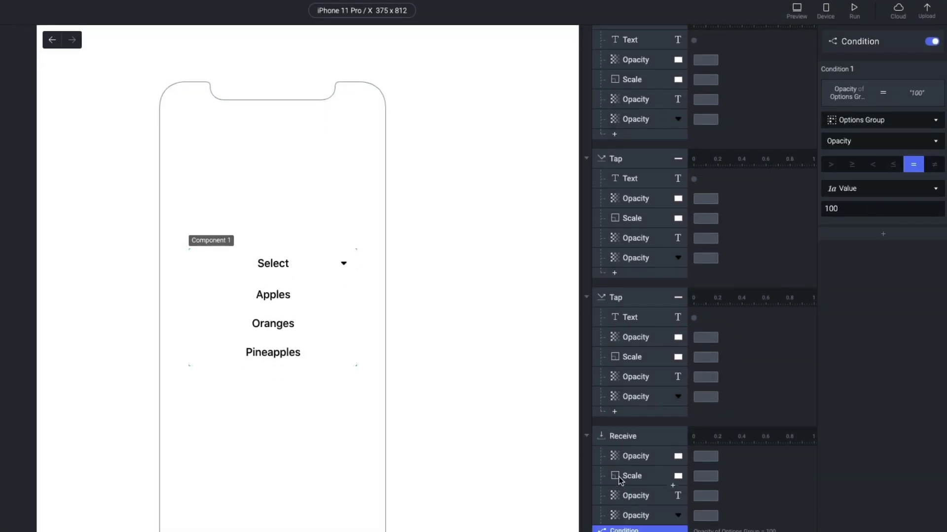
# Nest the four Receive Opacity responses under the condition and return to Scene 1.
pyautogui.click(631, 473)
pyautogui.keyDown('shift'); pyautogui.click(625, 431); pyautogui.keyUp('shift')
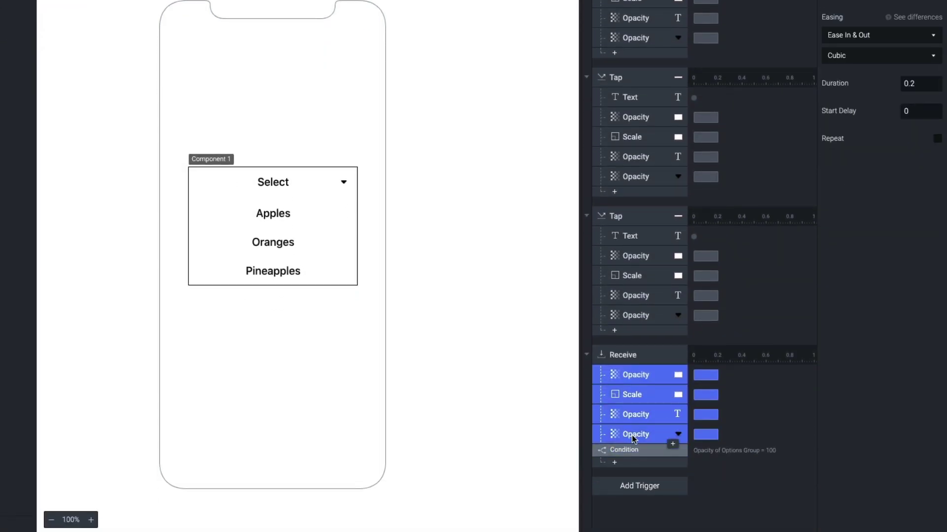
pyautogui.moveTo(633, 438); pyautogui.dragTo(633, 458)
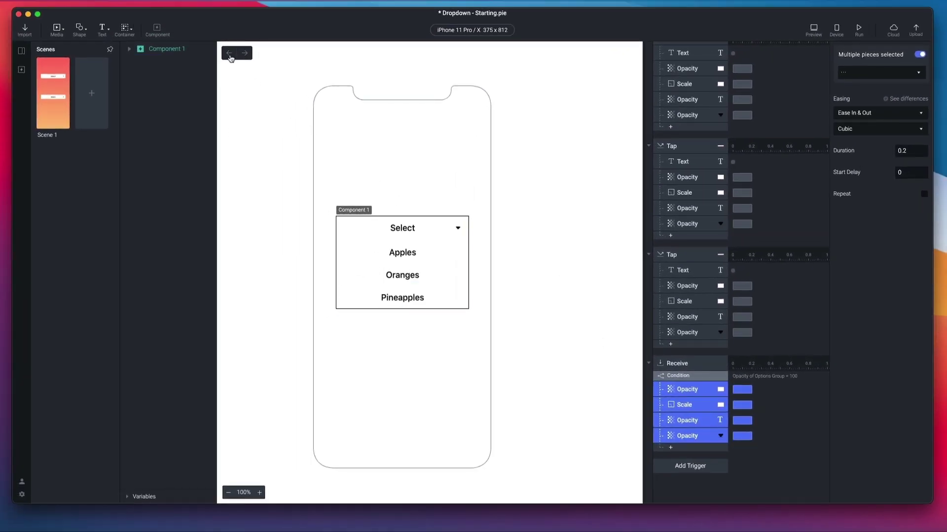
pyautogui.click(229, 53)
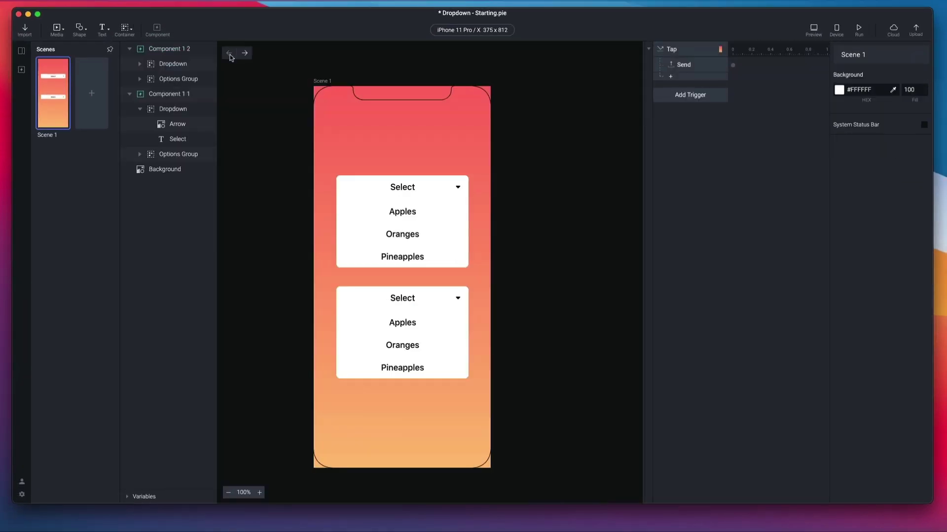
# In Preview, expand the first dropdown, then open the second and watch the first collapse.
pyautogui.click(818, 28)
pyautogui.click(584, 192)
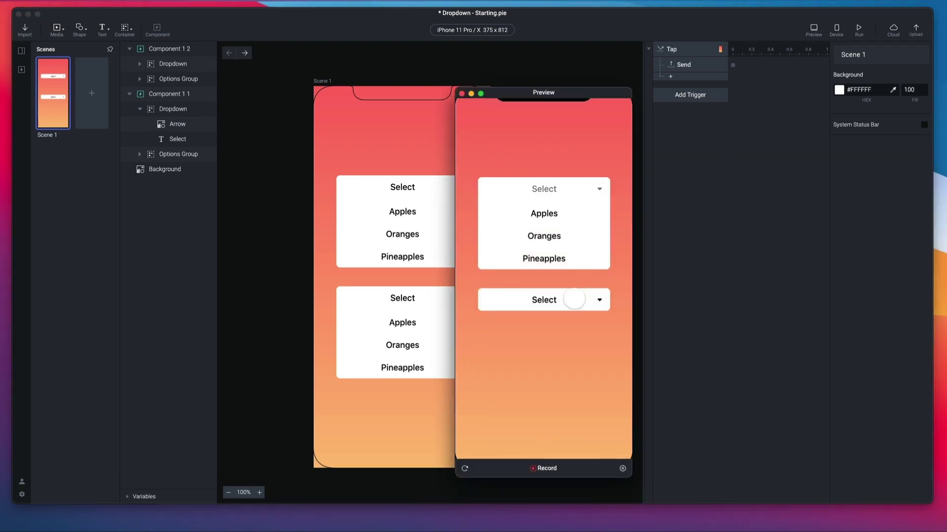
pyautogui.click(574, 300)
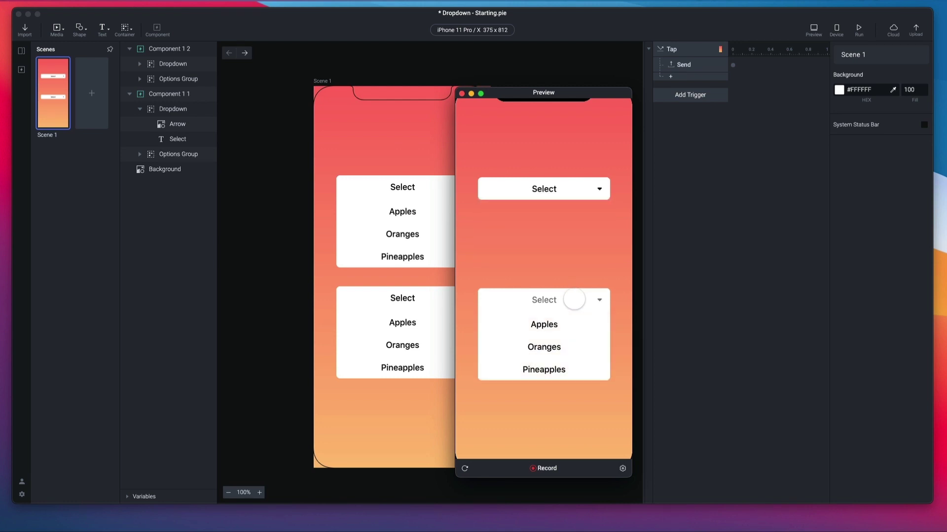